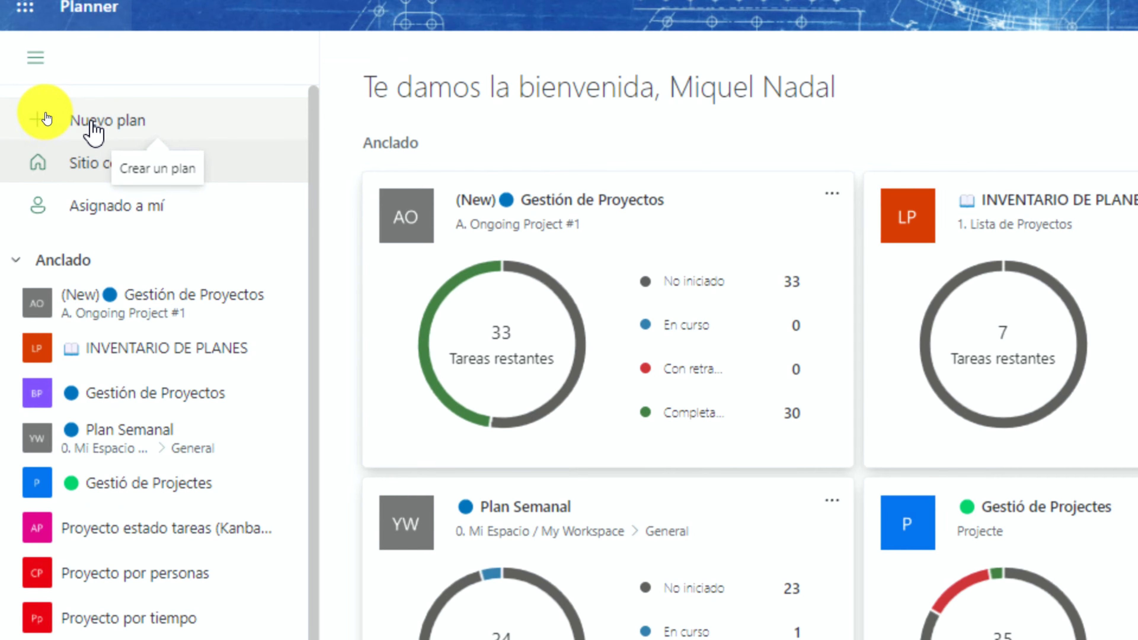
# - Create a private plan named **Plan Semanal** without a group description
pyautogui.click(48, 119)
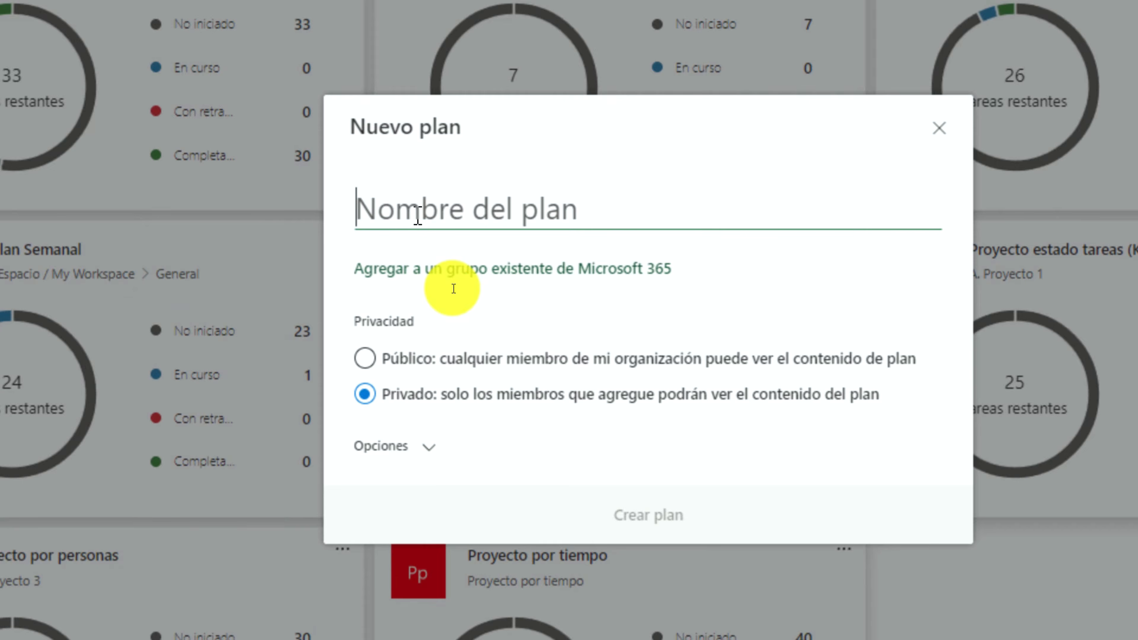
pyautogui.write('**Plan Semanal**')
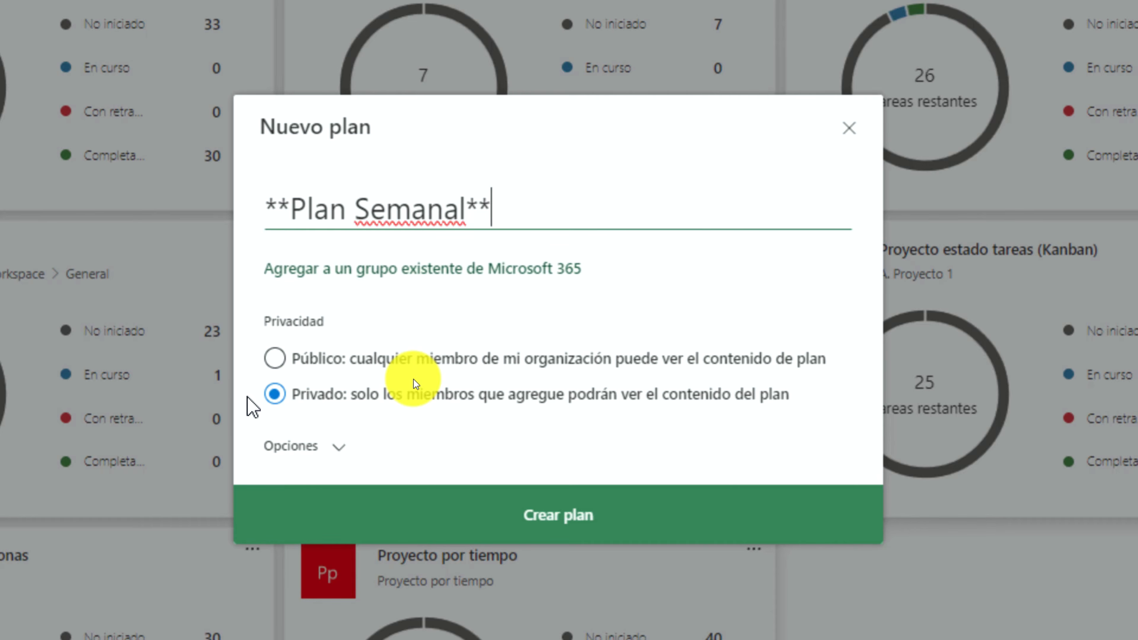
pyautogui.click(316, 447)
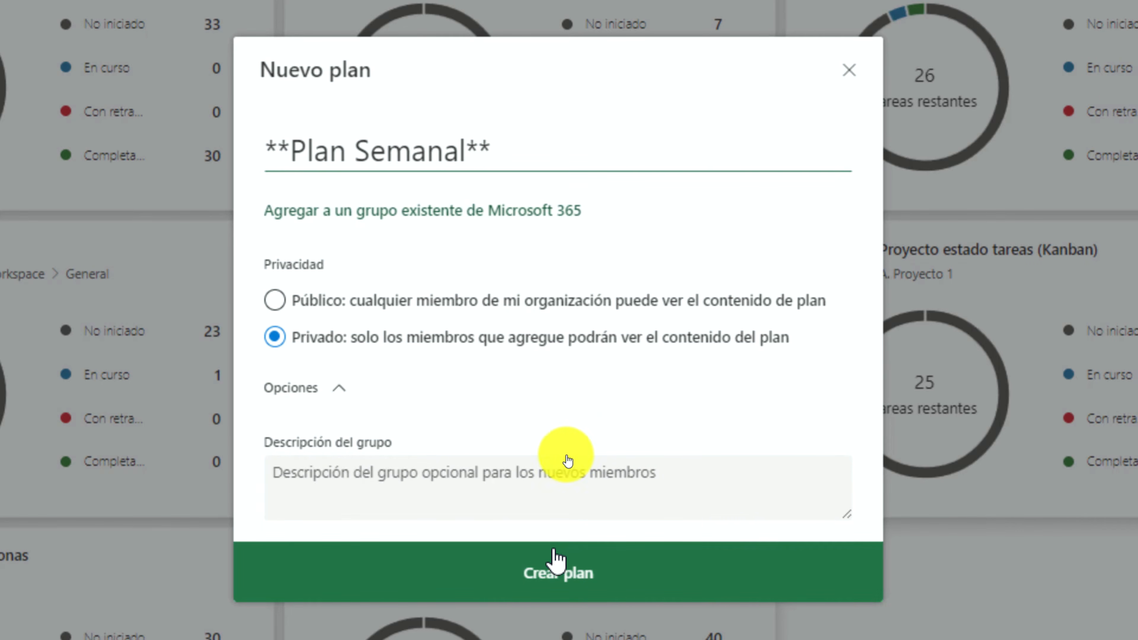
pyautogui.click(554, 566)
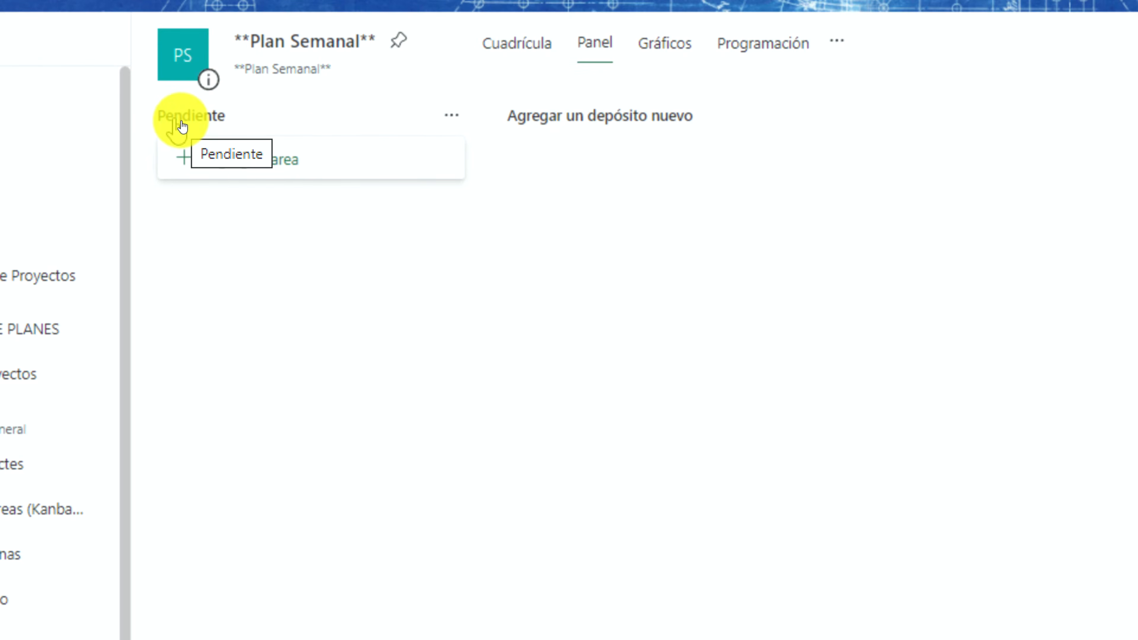
# - Rename the Pendiente bucket as INVENTARIO PUNTUALES and add the buckets LUNES, MARTES, MIÉRCOLES, JUEVES and VIERNES
pyautogui.click(202, 119)
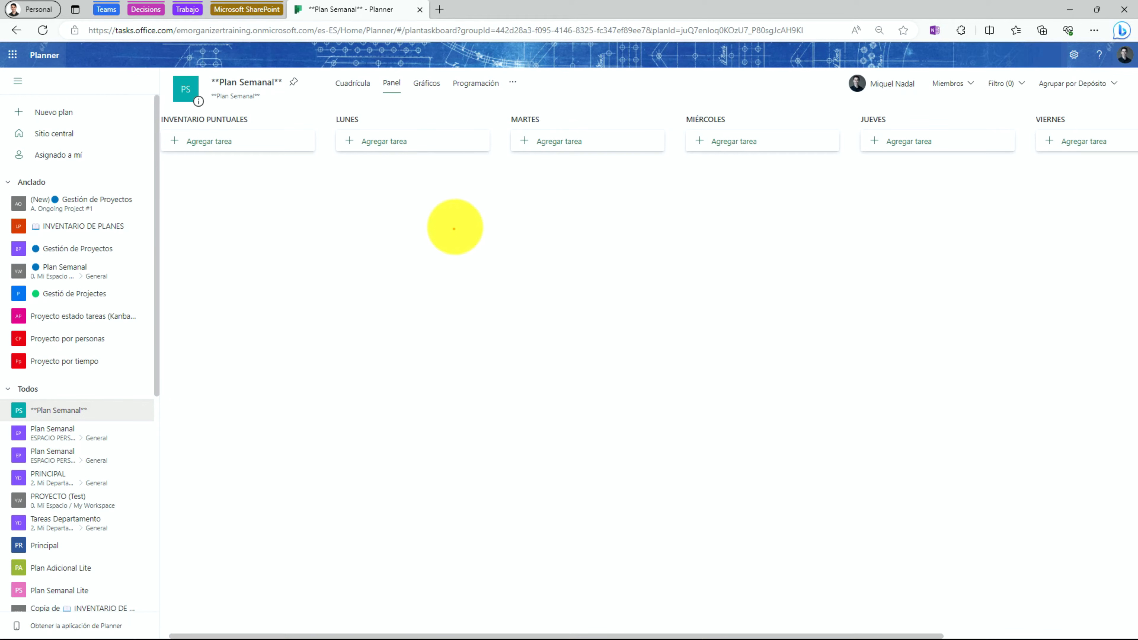
pyautogui.moveTo(1115, 106)
pyautogui.mouseDown()
pyautogui.moveTo(1046, 90)
pyautogui.moveTo(656, 76)
pyautogui.moveTo(338, 95)
pyautogui.moveTo(432, 228)
pyautogui.moveTo(901, 269)
pyautogui.moveTo(1073, 206)
pyautogui.moveTo(1112, 107)
pyautogui.mouseUp()
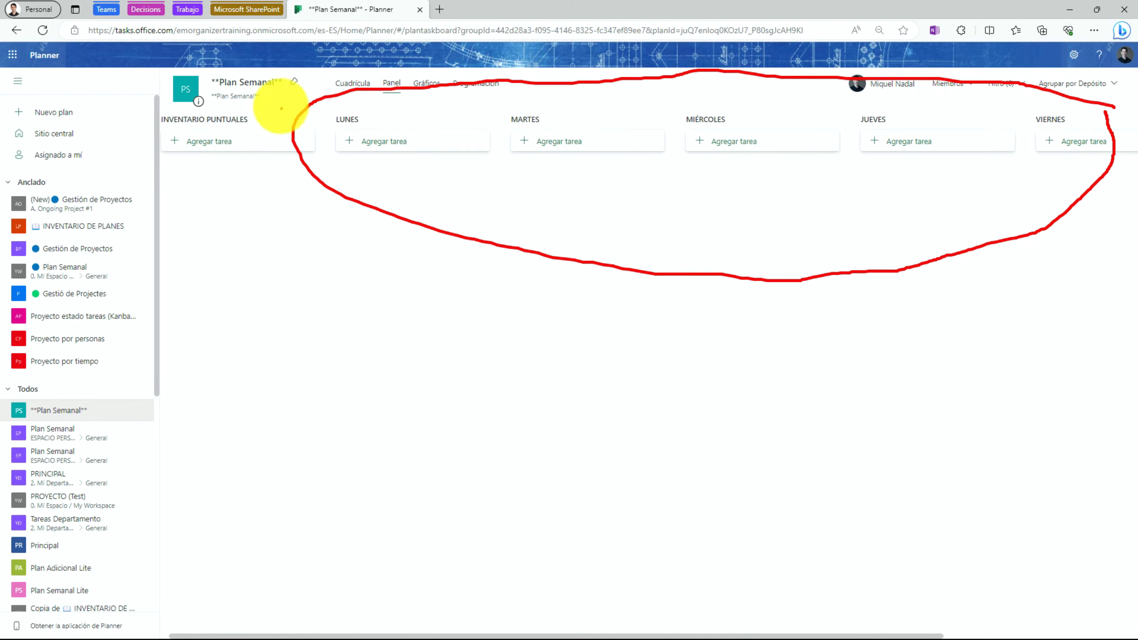
pyautogui.moveTo(282, 97)
pyautogui.mouseDown()
pyautogui.moveTo(190, 81)
pyautogui.moveTo(183, 196)
pyautogui.moveTo(279, 105)
pyautogui.mouseUp()
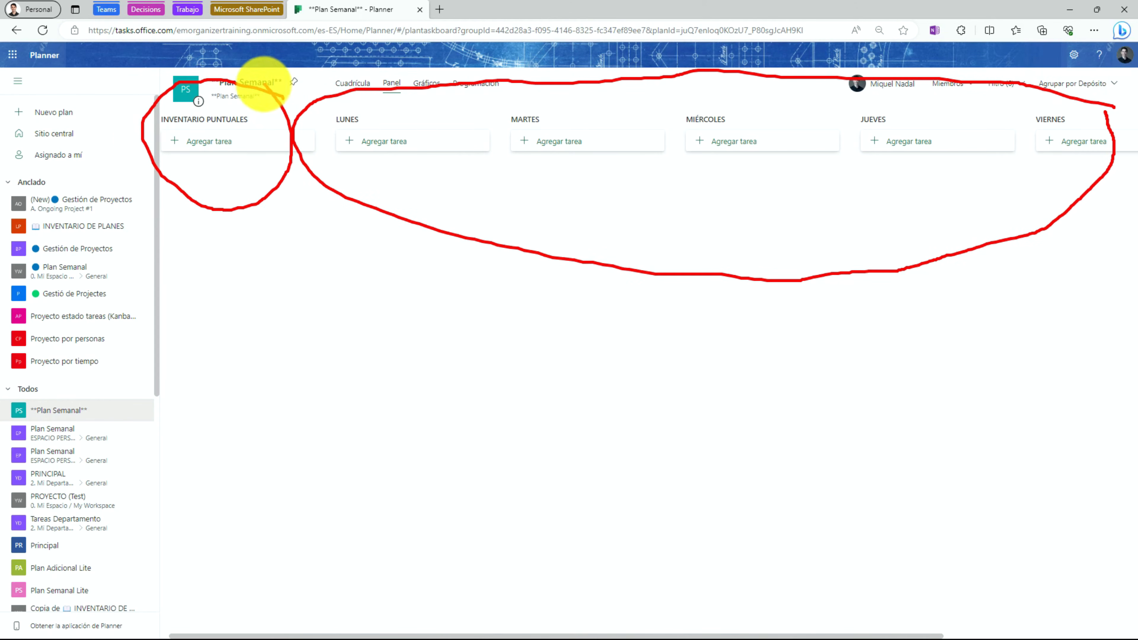
pyautogui.press('Escape')
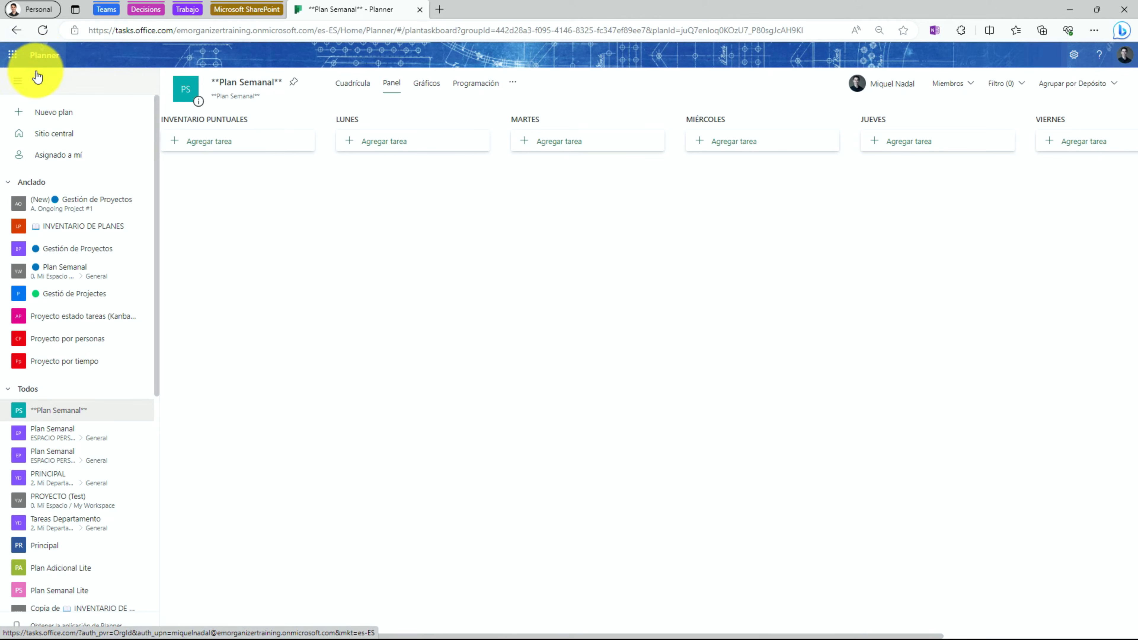
# - Collapse the navigation pane and try smaller and larger page zoom levels to check how the weekday buckets fit
pyautogui.click(17, 81)
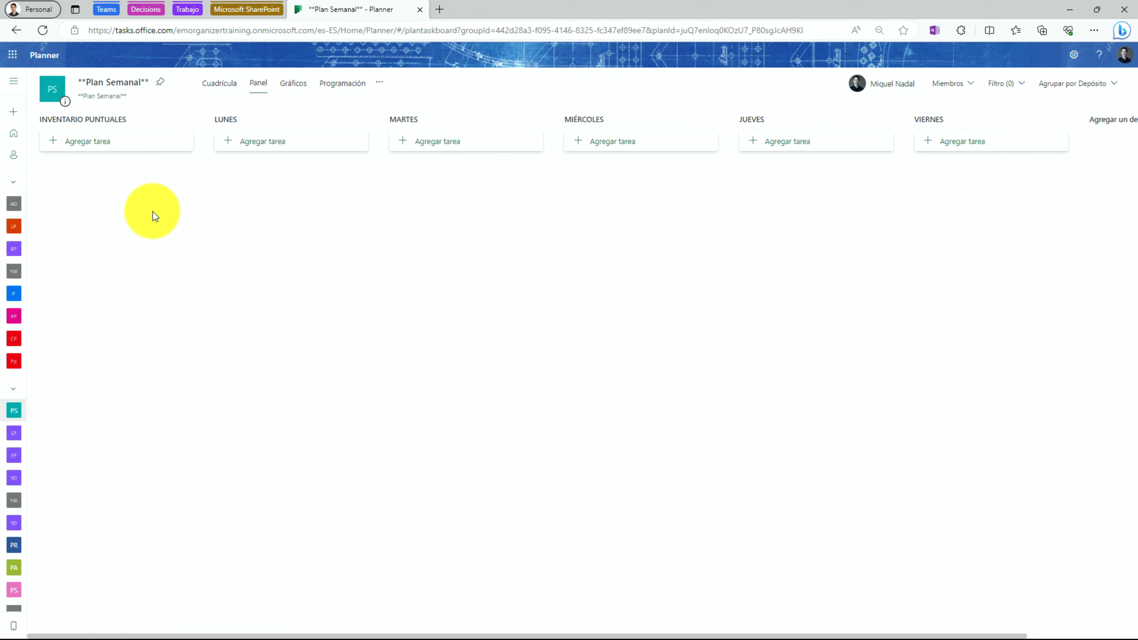
pyautogui.hotkey('ctrl', '-')
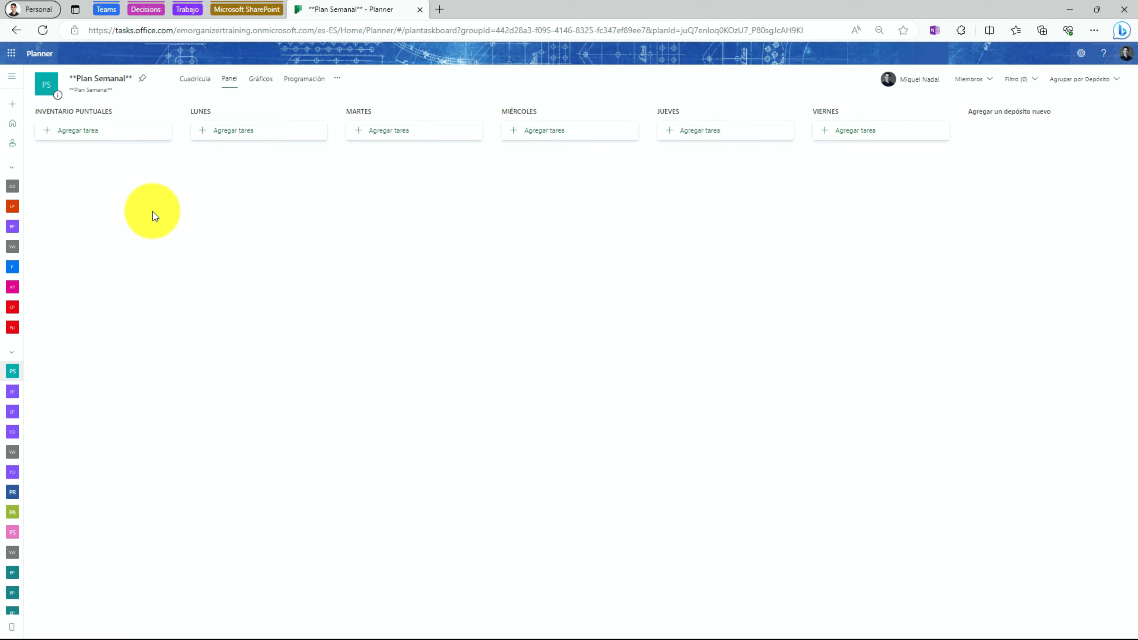
pyautogui.hotkey('ctrl', '+')
pyautogui.hotkey('ctrl', '+')
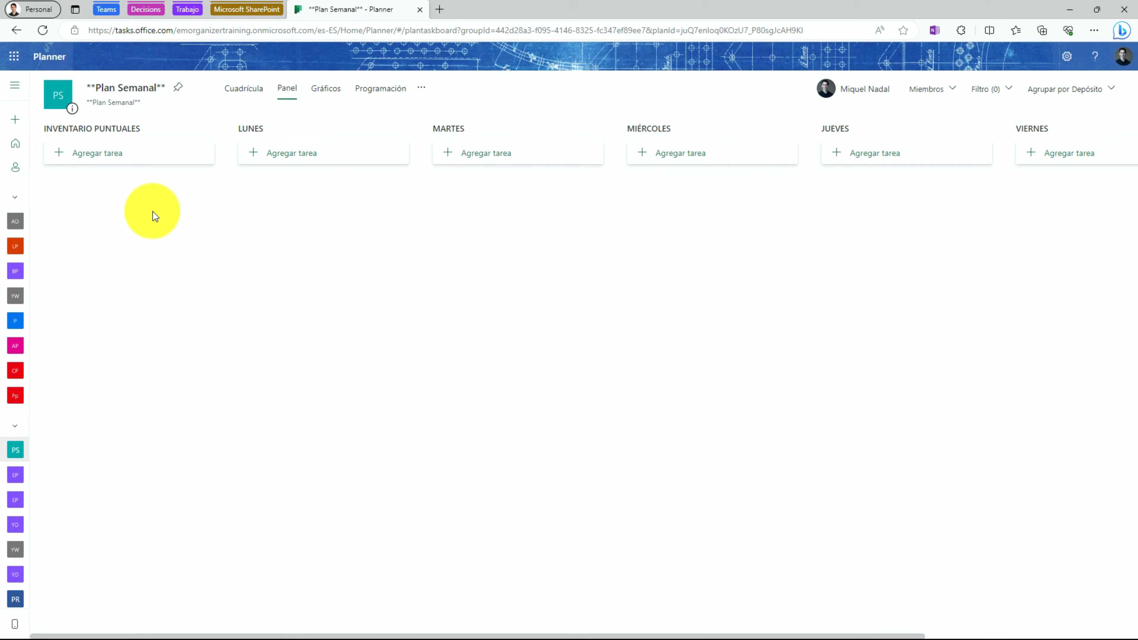
pyautogui.hotkey('ctrl', '-')
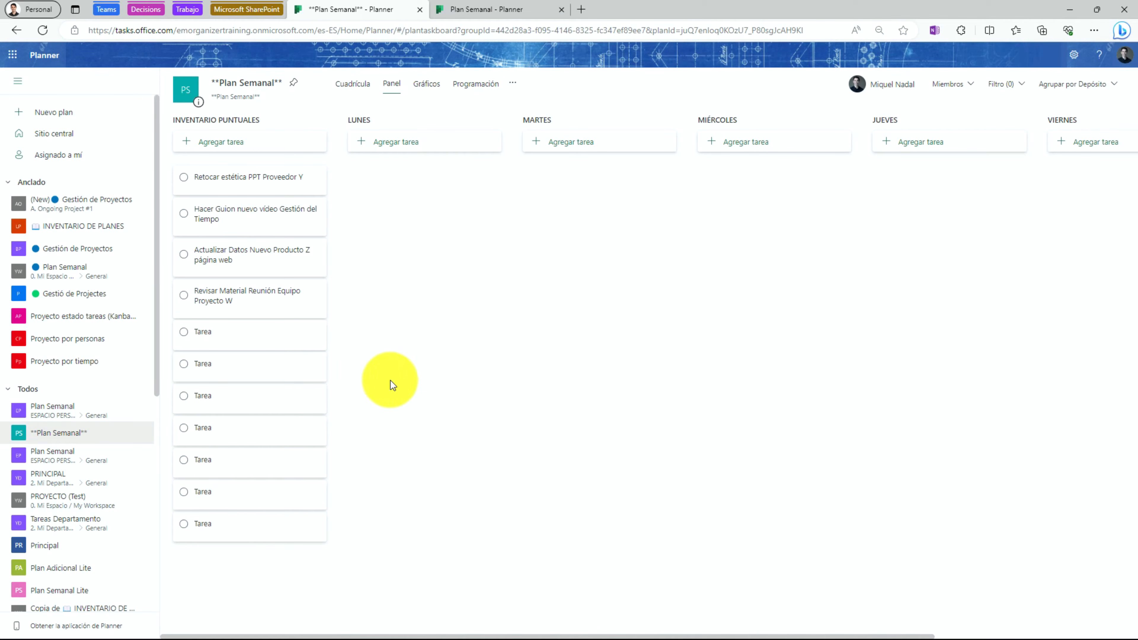
pyautogui.moveTo(361, 159)
pyautogui.mouseDown()
pyautogui.moveTo(244, 142)
pyautogui.moveTo(186, 541)
pyautogui.moveTo(516, 419)
pyautogui.moveTo(360, 157)
pyautogui.mouseUp()
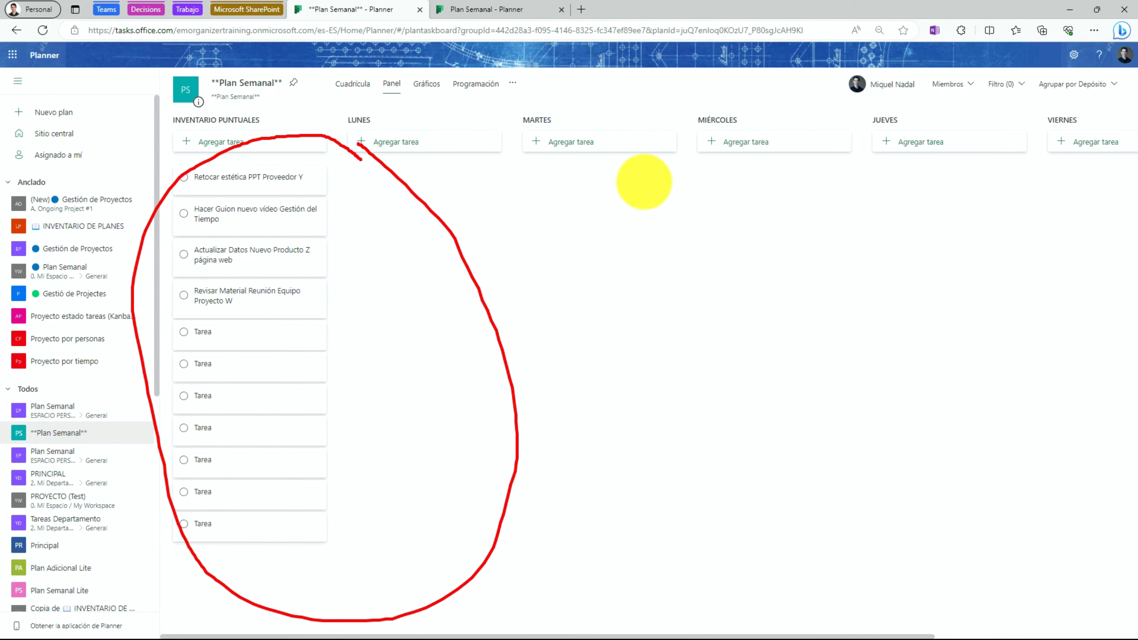
pyautogui.moveTo(672, 184); pyautogui.dragTo(457, 247)
pyautogui.moveTo(479, 207)
pyautogui.mouseDown()
pyautogui.moveTo(414, 252)
pyautogui.moveTo(491, 350)
pyautogui.mouseUp()
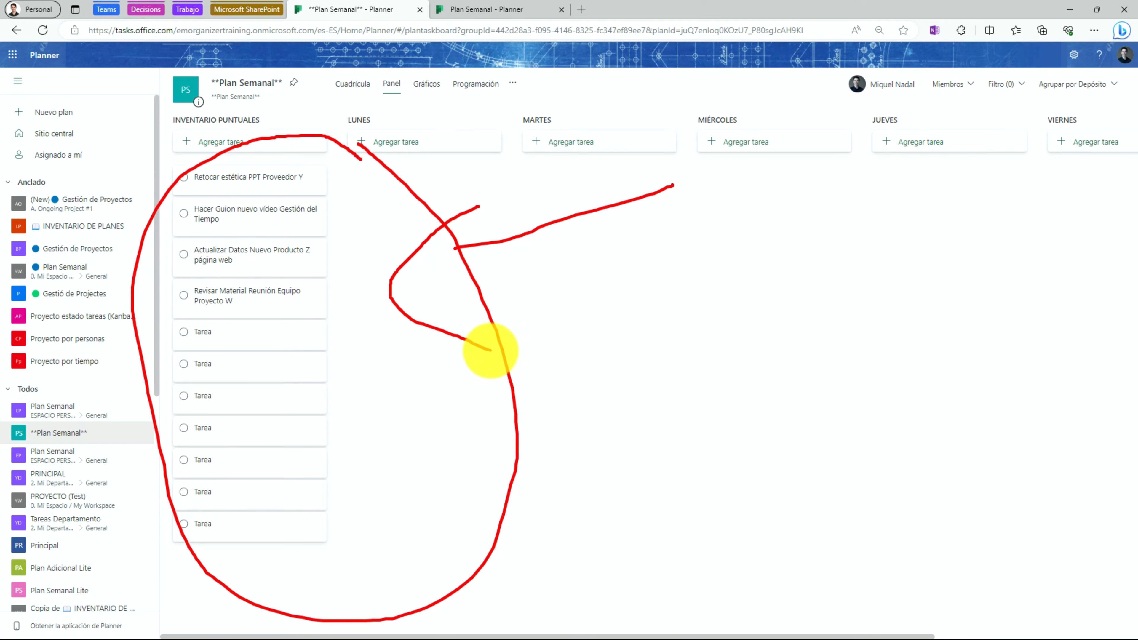
pyautogui.press('Escape')
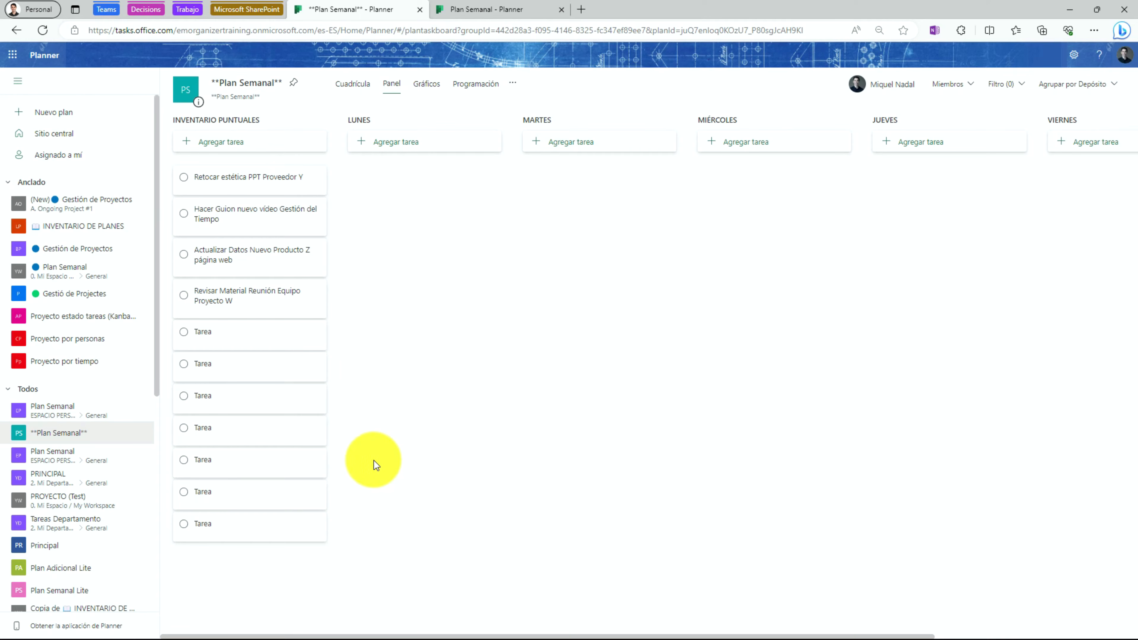
pyautogui.moveTo(251, 437); pyautogui.dragTo(241, 350)
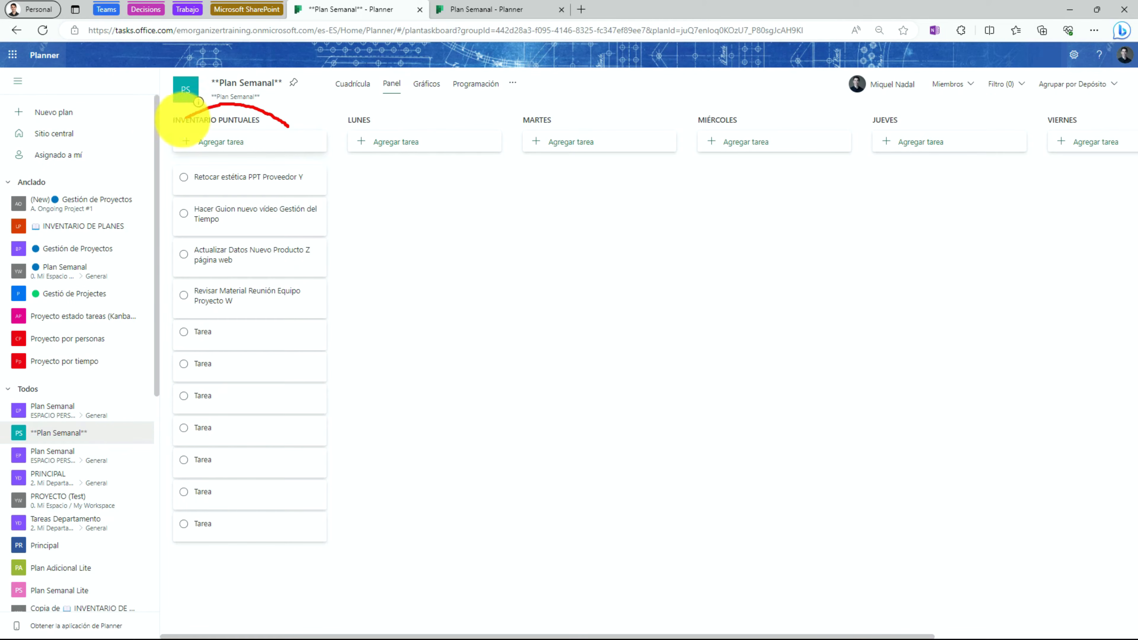
pyautogui.moveTo(191, 115)
pyautogui.mouseDown()
pyautogui.moveTo(254, 178)
pyautogui.moveTo(280, 102)
pyautogui.mouseUp()
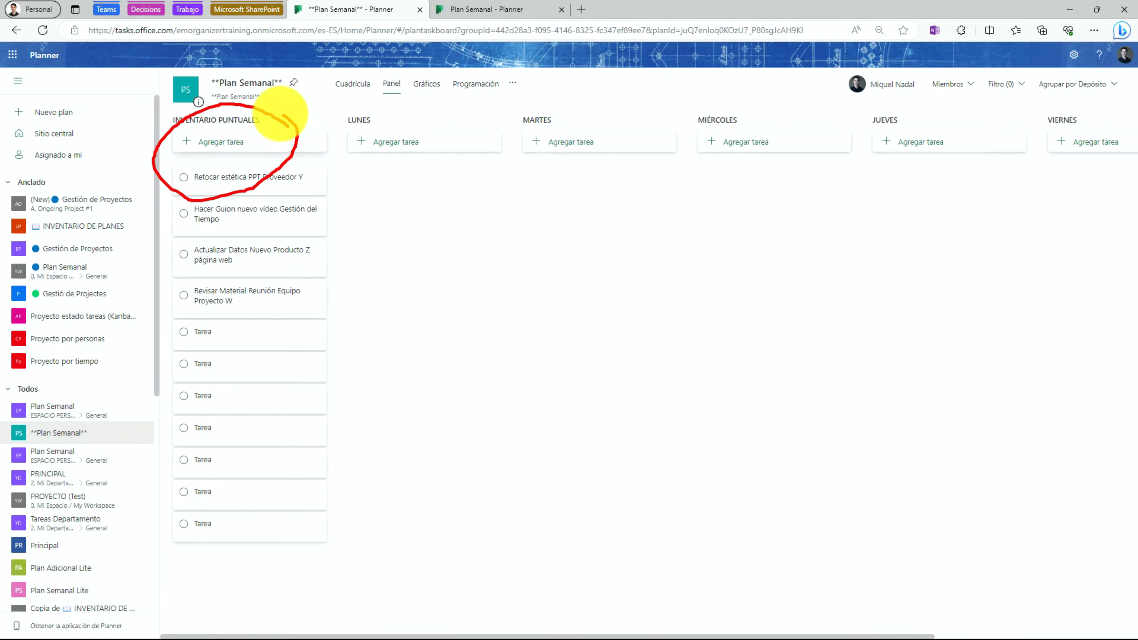
# - Add the task "⬆️ SEMANA EN CURSO ⬆️" to INVENTARIO PUNTUALES and move it below the "Revisar Material Reunión Equipo Proyecto W" task
pyautogui.click(222, 142)
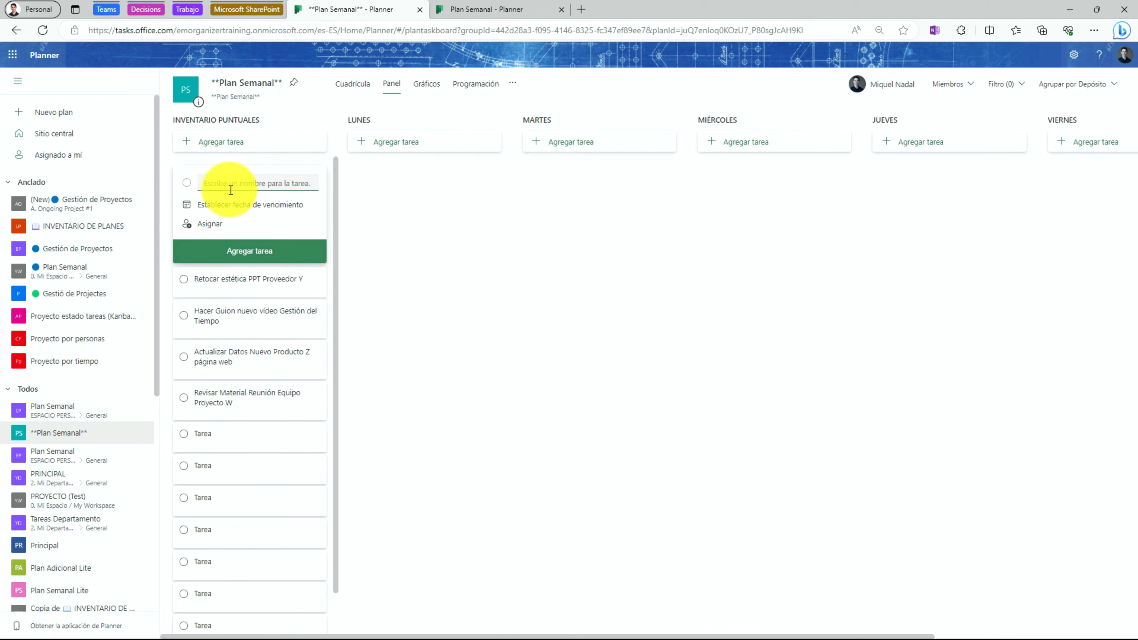
pyautogui.write('📗 SEMANA EN CURSO ⬆')
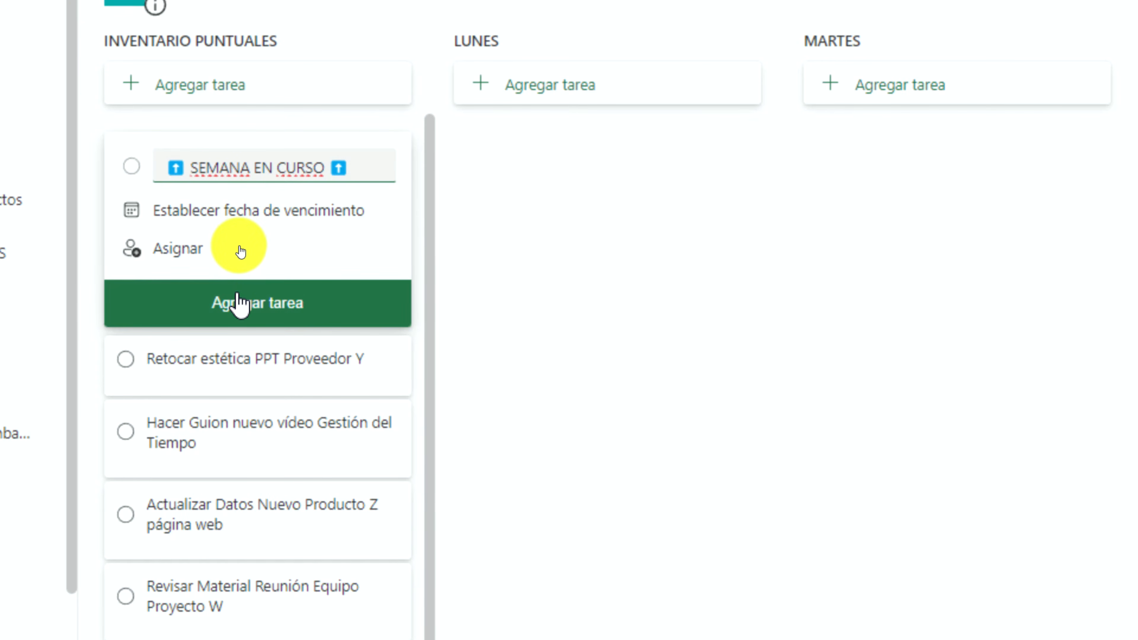
pyautogui.click(240, 305)
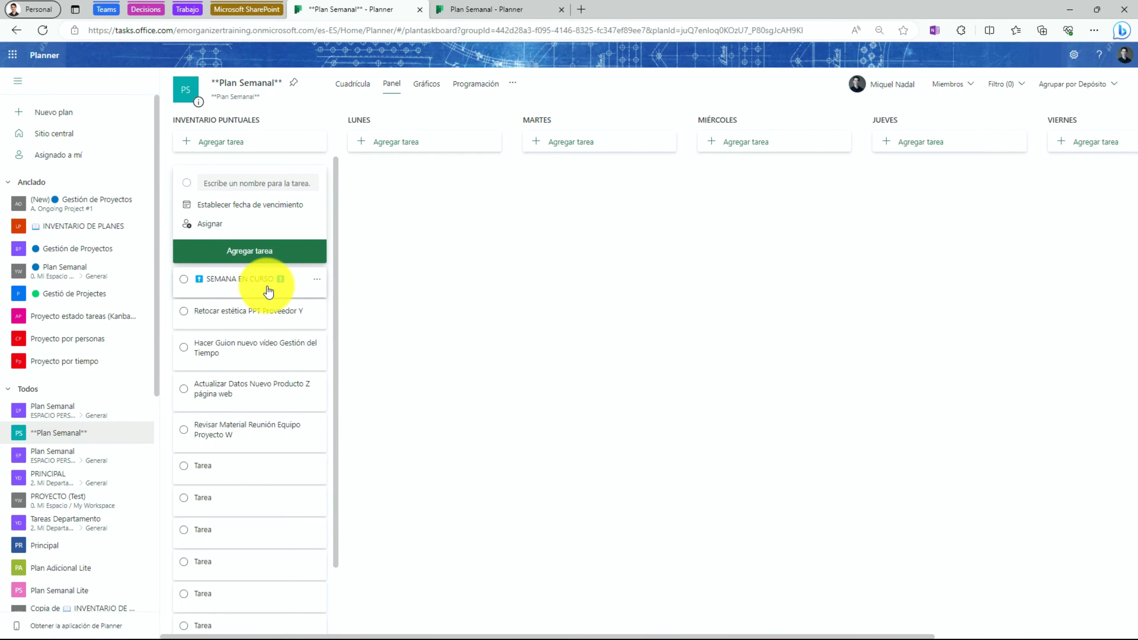
pyautogui.click(268, 291)
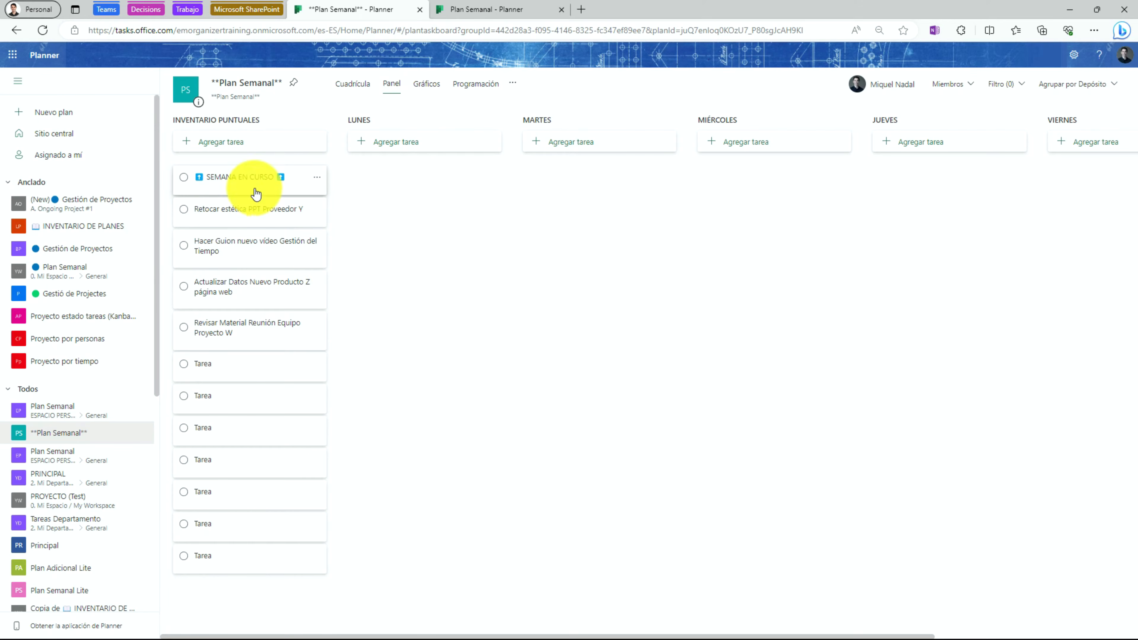
pyautogui.moveTo(256, 194); pyautogui.dragTo(263, 346)
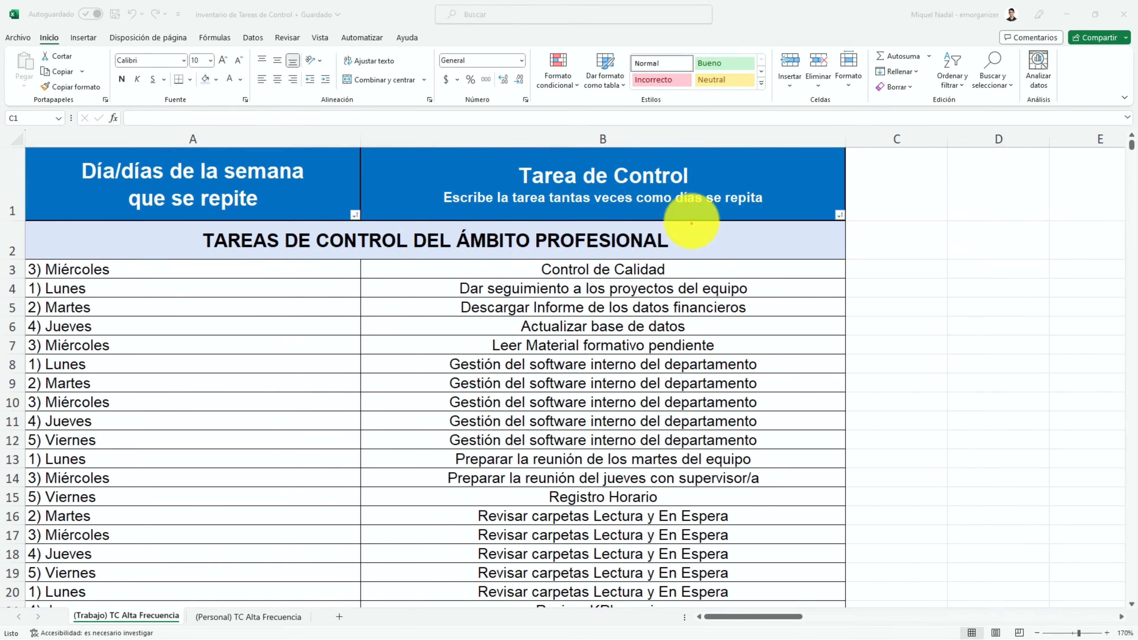
pyautogui.moveTo(682, 203)
pyautogui.mouseDown()
pyautogui.moveTo(300, 160)
pyautogui.moveTo(490, 287)
pyautogui.moveTo(635, 118)
pyautogui.mouseUp()
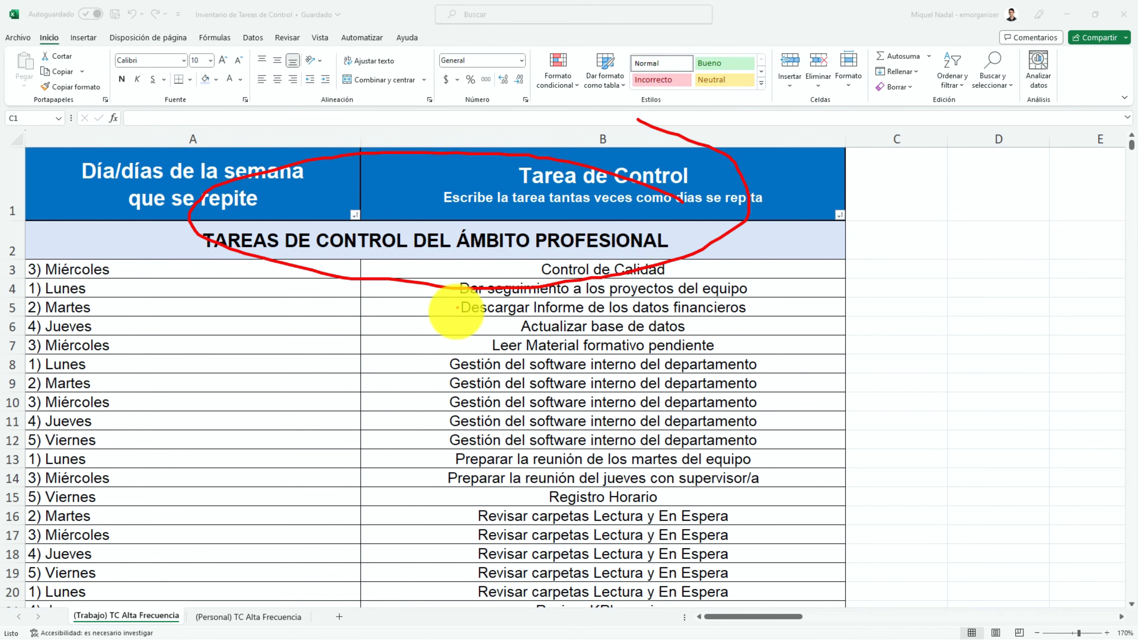
pyautogui.press('Escape')
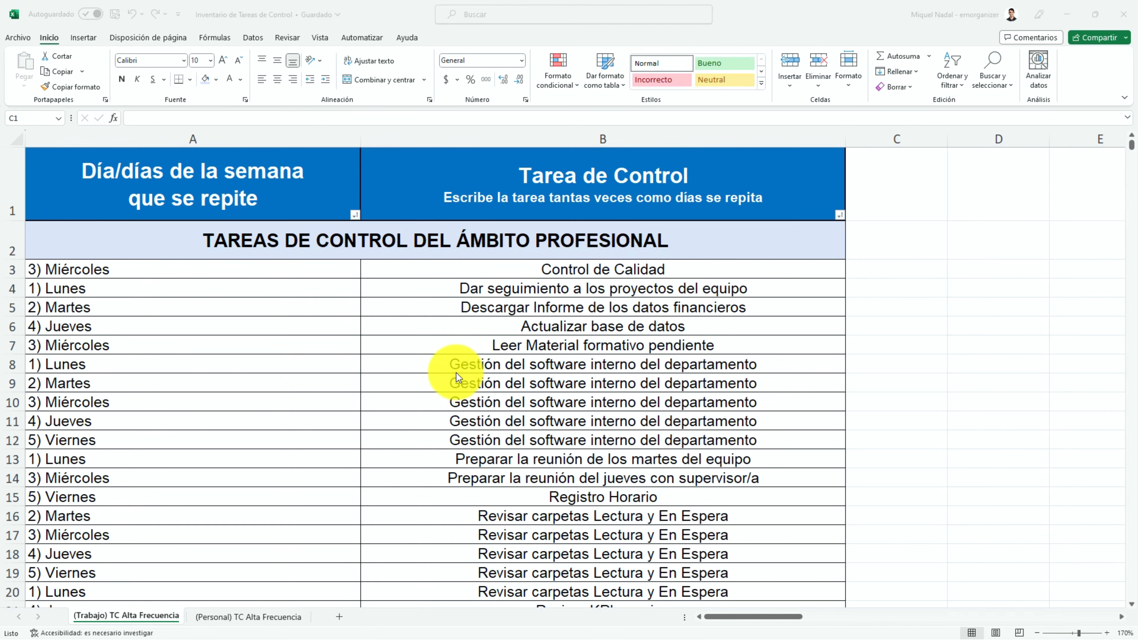
pyautogui.moveTo(381, 136)
pyautogui.mouseDown()
pyautogui.moveTo(76, 89)
pyautogui.moveTo(105, 220)
pyautogui.moveTo(295, 229)
pyautogui.moveTo(369, 132)
pyautogui.moveTo(288, 91)
pyautogui.mouseUp()
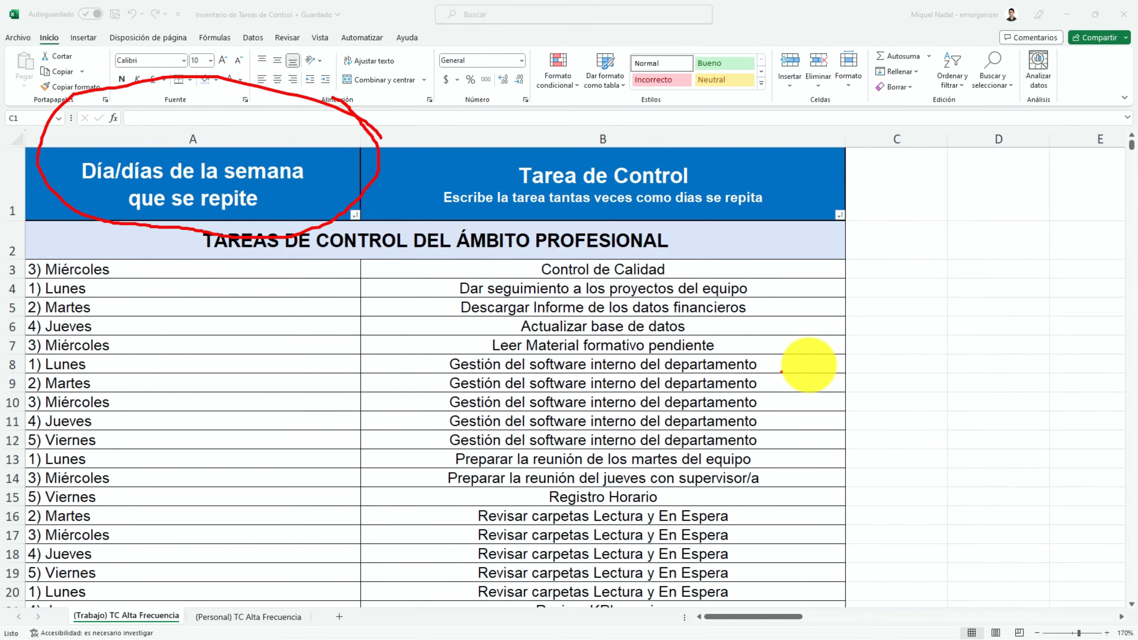
pyautogui.moveTo(906, 184)
pyautogui.mouseDown()
pyautogui.moveTo(859, 140)
pyautogui.moveTo(603, 68)
pyautogui.moveTo(375, 129)
pyautogui.moveTo(496, 234)
pyautogui.moveTo(793, 297)
pyautogui.moveTo(895, 115)
pyautogui.moveTo(834, 74)
pyautogui.mouseUp()
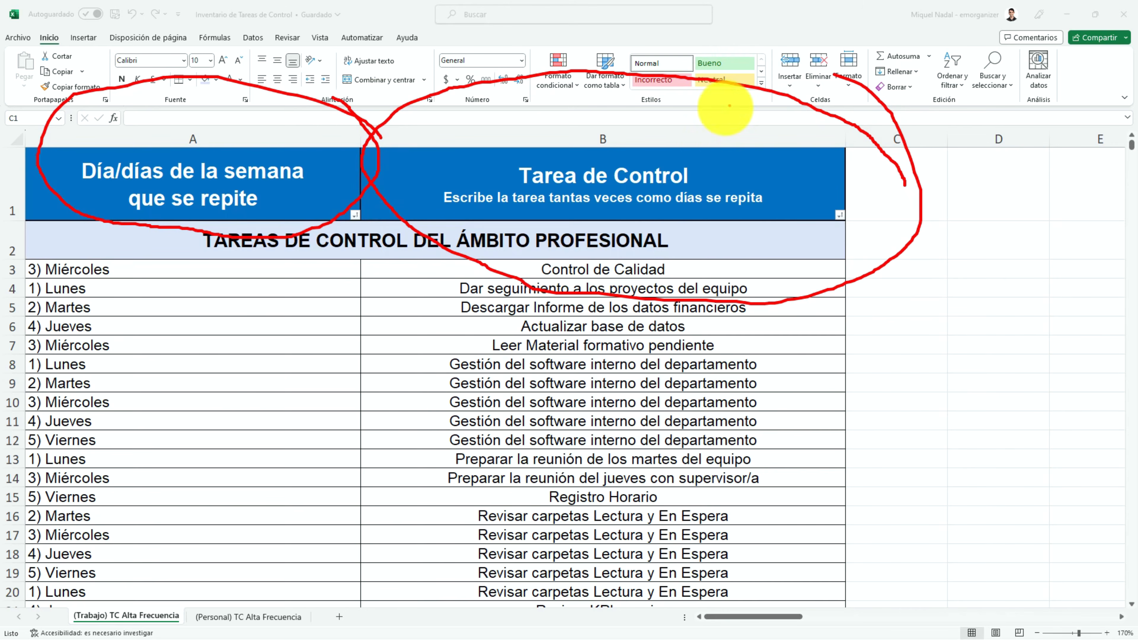
pyautogui.press('e')
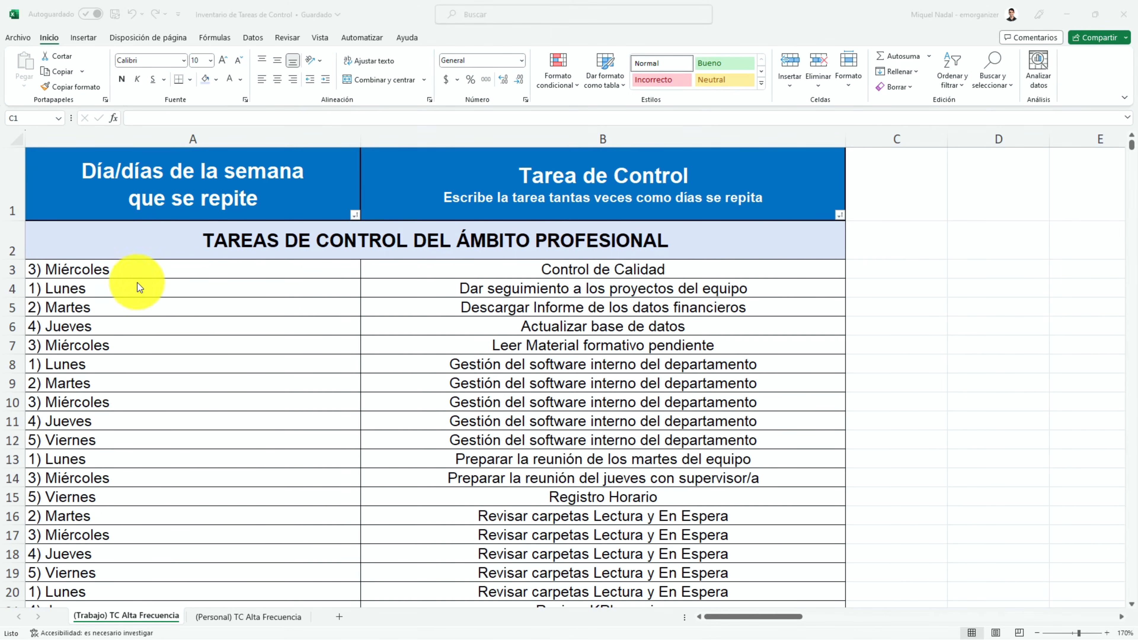
pyautogui.press('Escape')
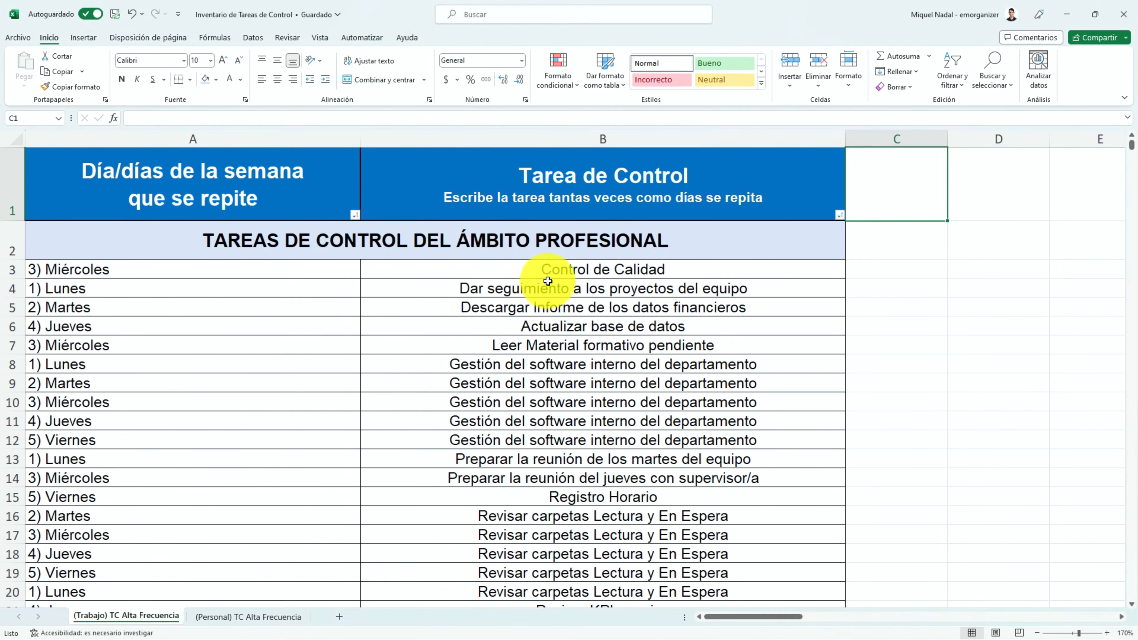
# - Review the professional control tasks and their repeat weekdays in the Inventario de Tareas de Control workbook, through to the end of the list
pyautogui.click(564, 270)
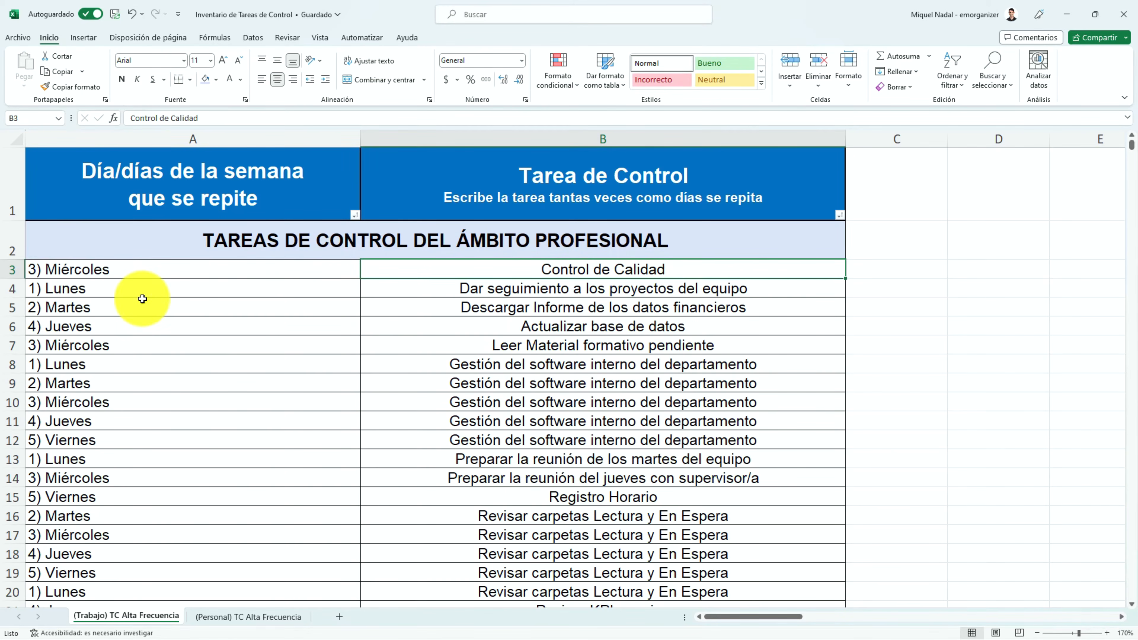
pyautogui.click(469, 331)
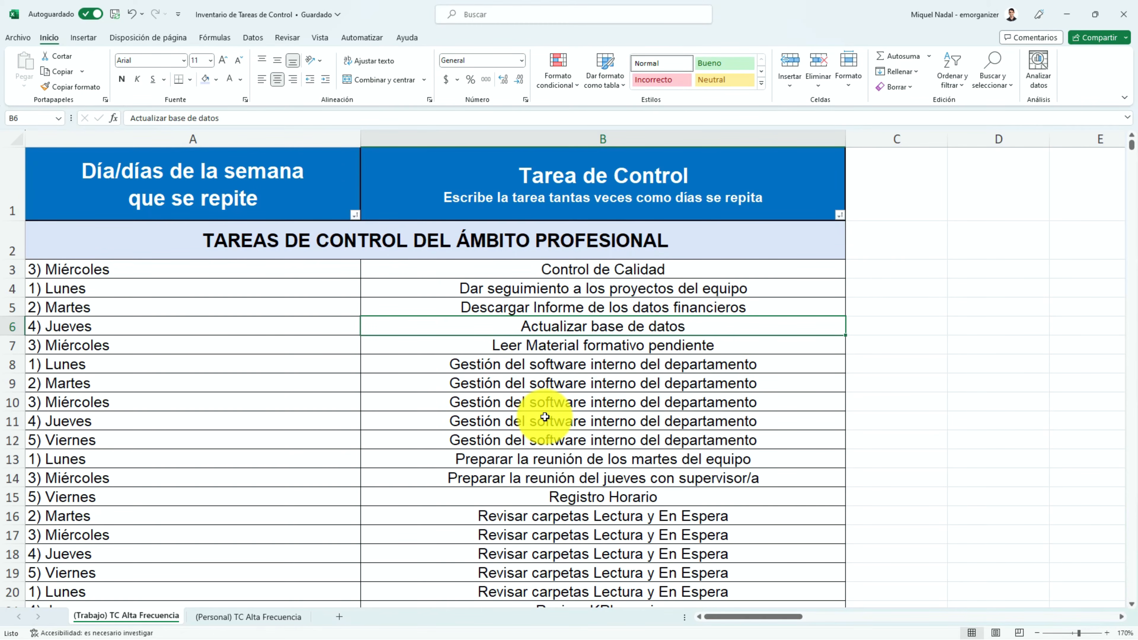
pyautogui.click(558, 402)
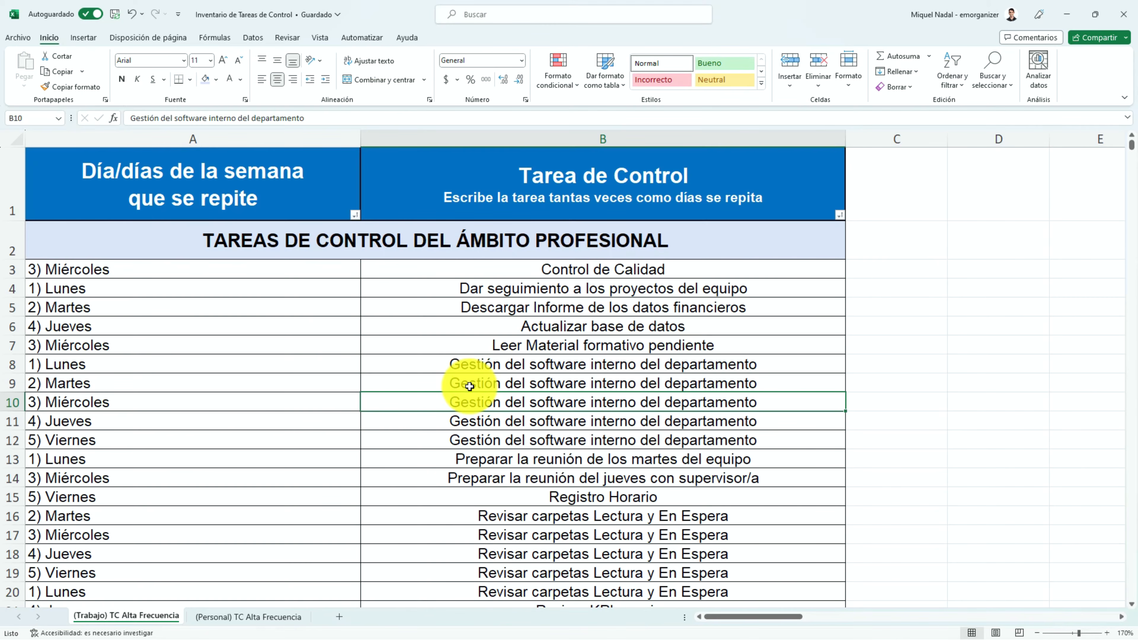
pyautogui.scroll(-1, 470, 387)
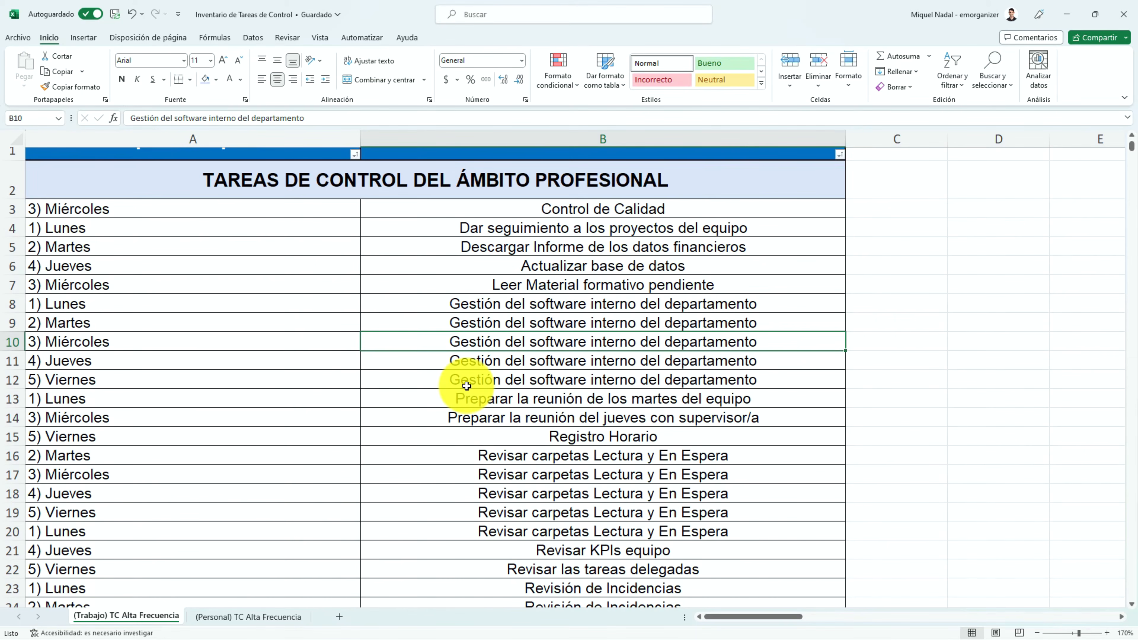
pyautogui.scroll(-2, 467, 388)
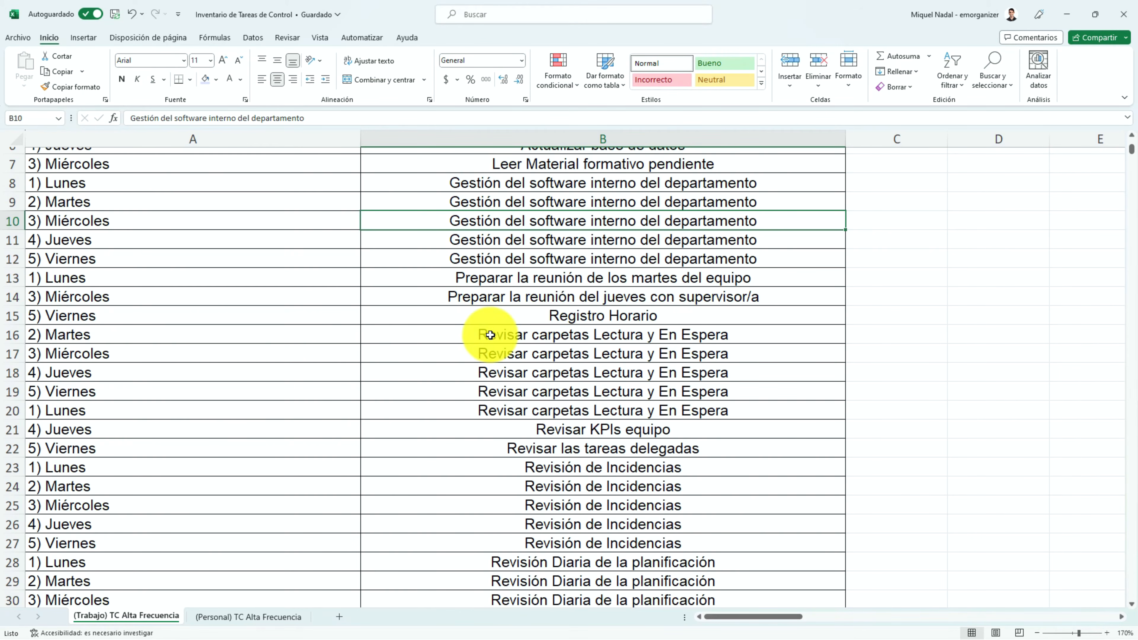
pyautogui.scroll(-1, 489, 339)
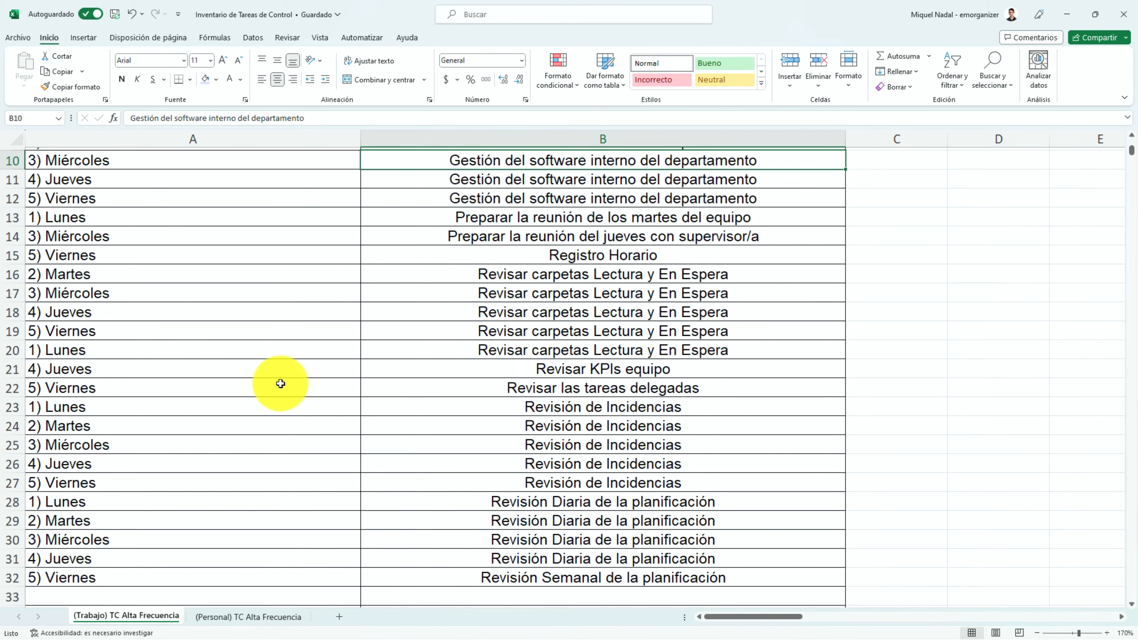
pyautogui.scroll(-2, 309, 375)
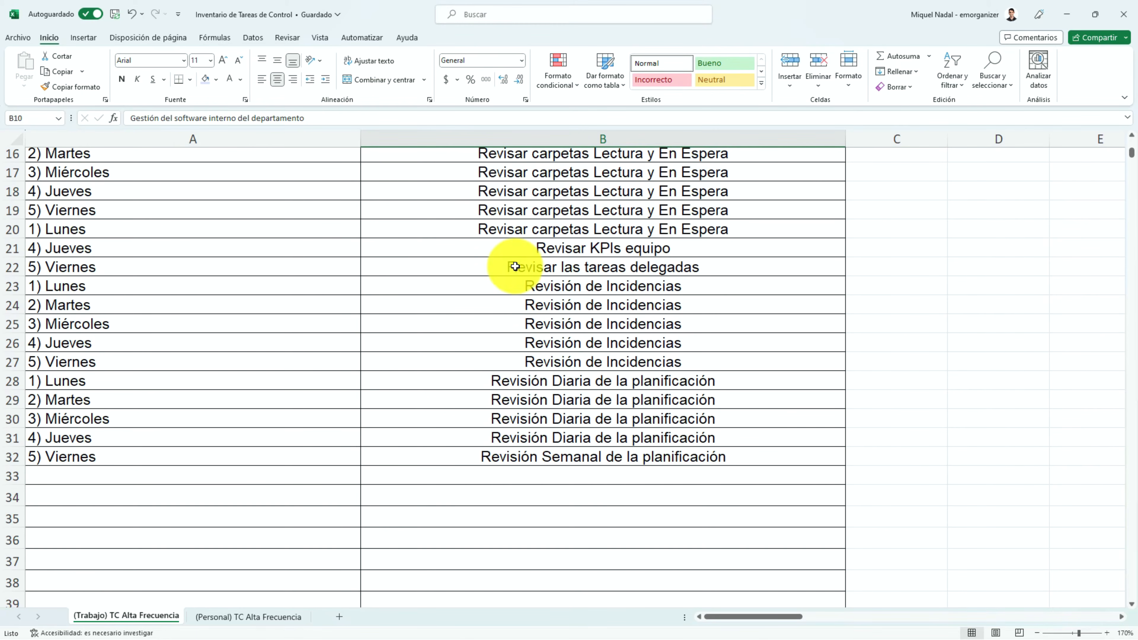
# - Review the personal control tasks and their repeat weekdays in the second sheet of the inventory workbook, through to the end of the list
pyautogui.click(242, 617)
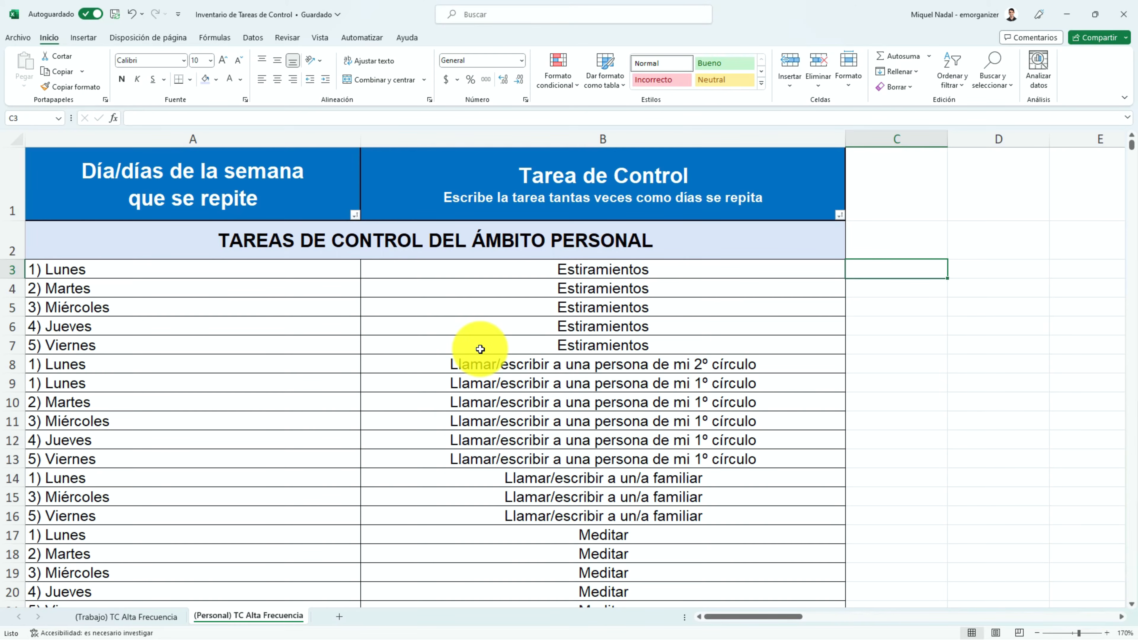
pyautogui.scroll(-2, 424, 331)
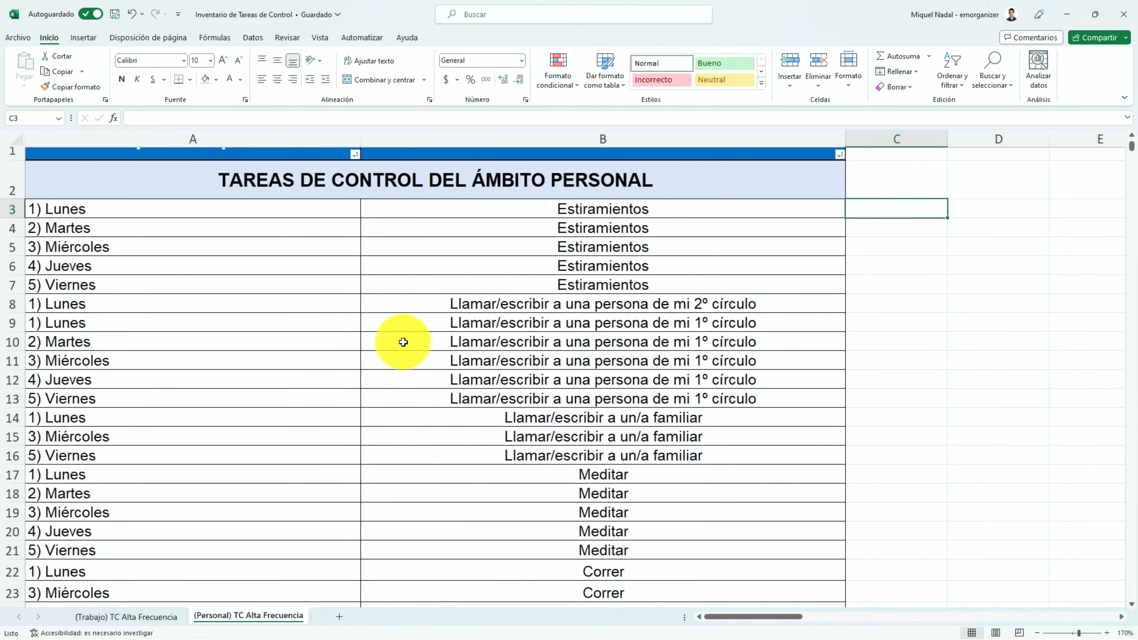
pyautogui.scroll(-4, 403, 342)
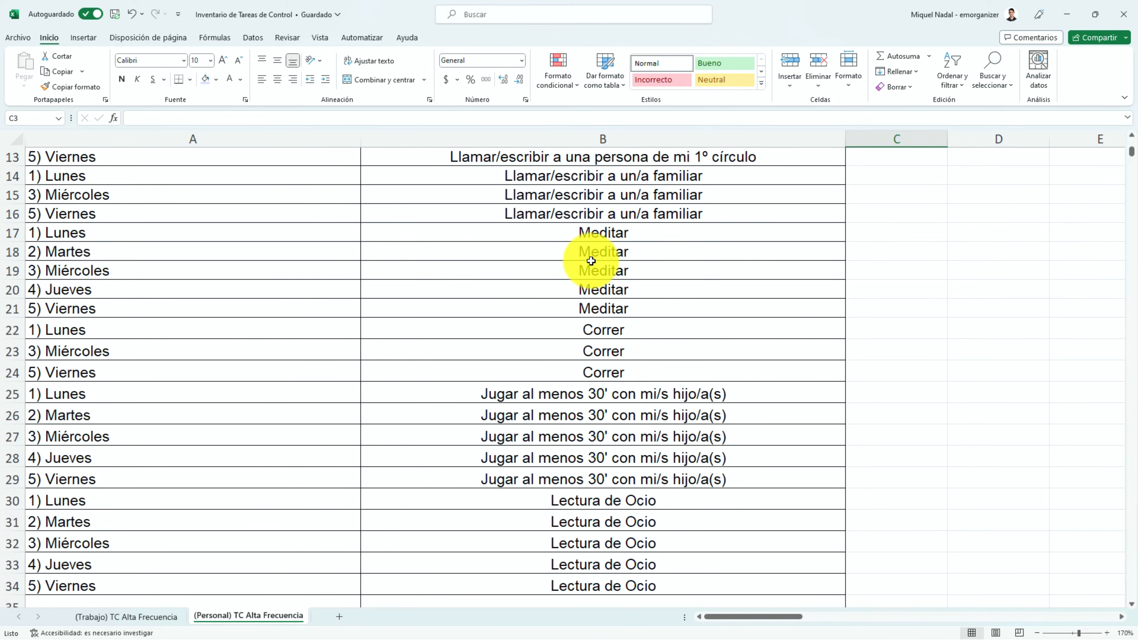
pyautogui.scroll(-2, 589, 272)
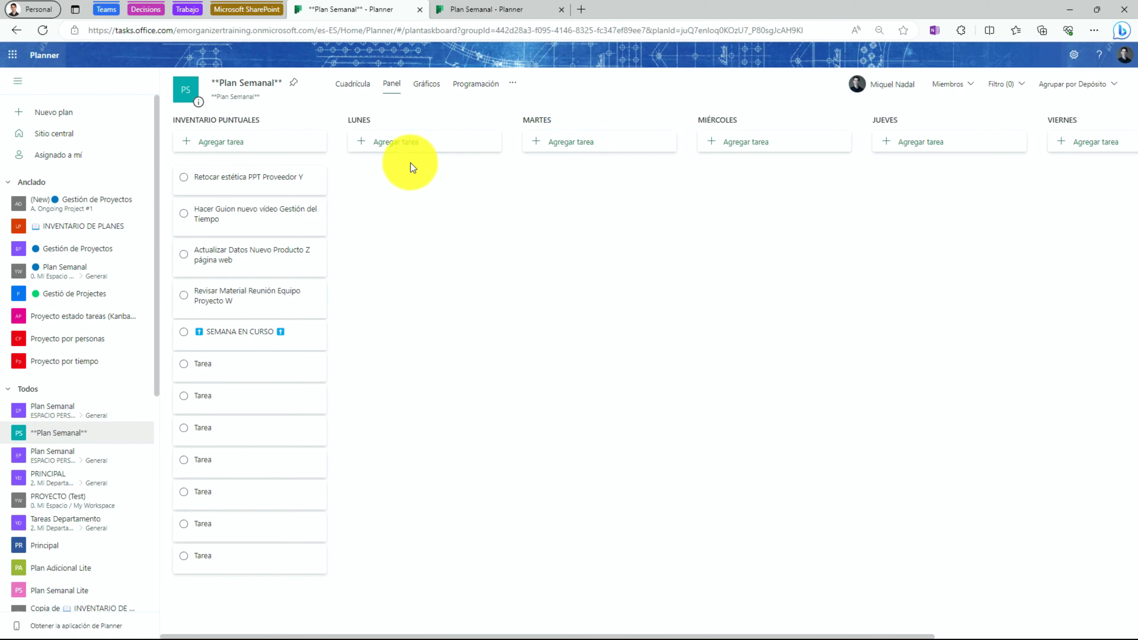
# - Switch to the Planner weekly plan and add the task "🔁 TAREAS CONTROL 🔁" to the LUNES bucket
pyautogui.click(412, 149)
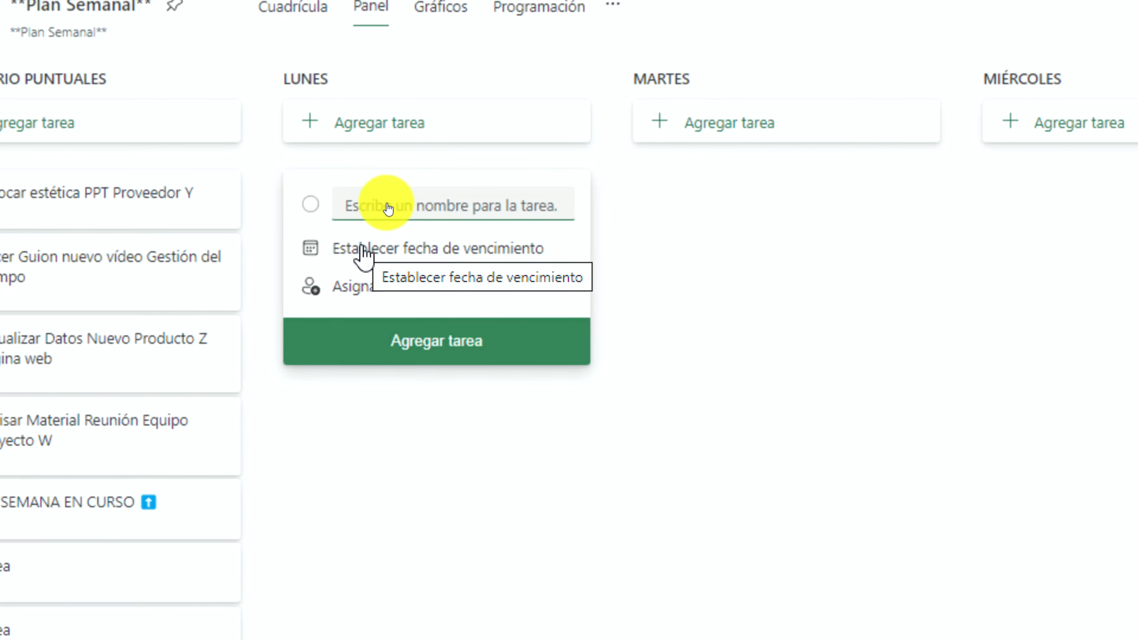
pyautogui.write('🔁 TAREAS CONTROL 🔁')
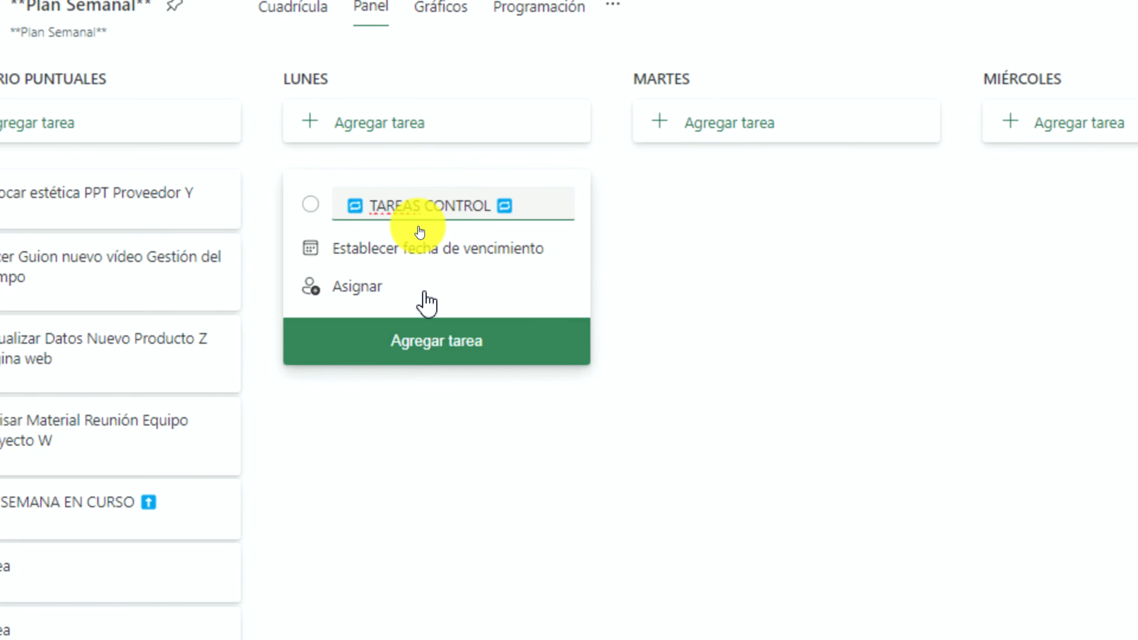
pyautogui.click(404, 343)
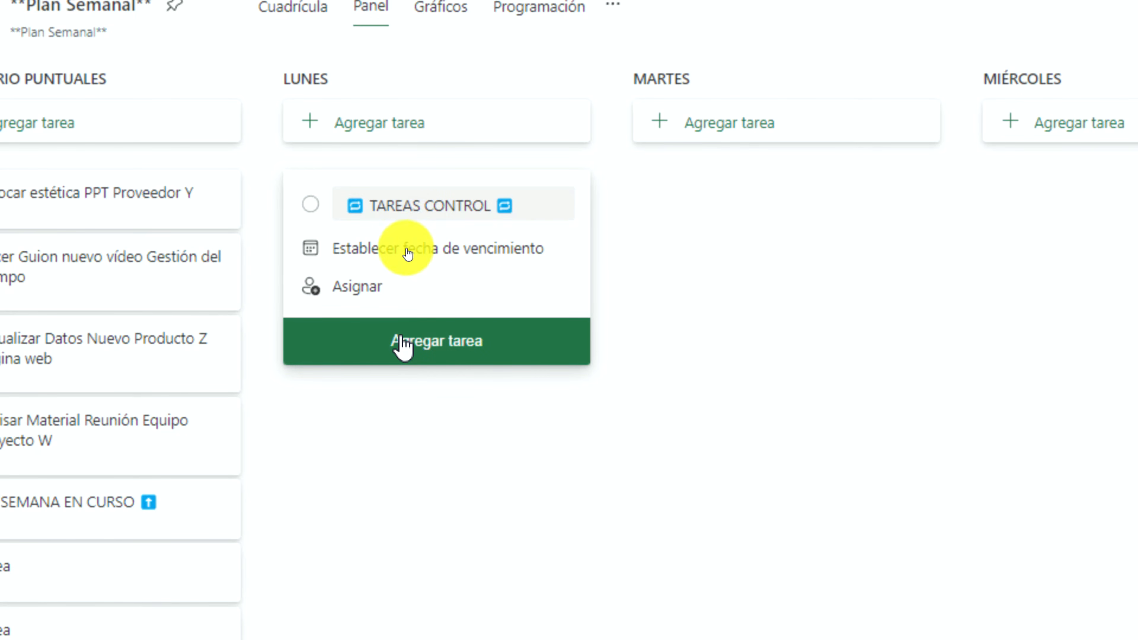
pyautogui.click(607, 220)
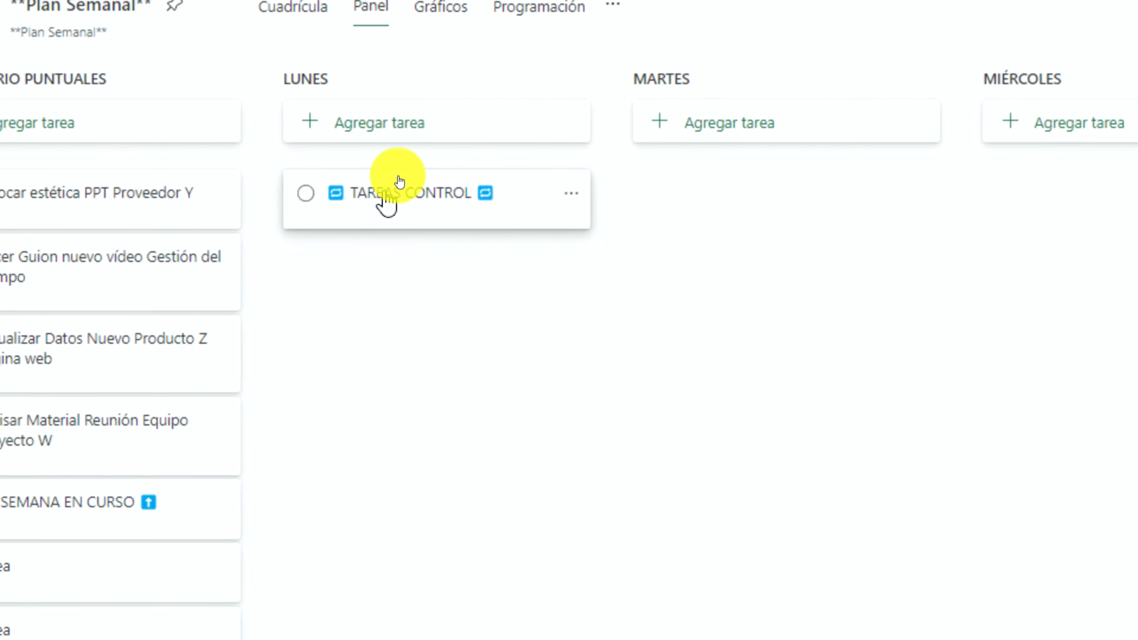
# - Give the LUNES control task a checklist shown on its card with Revisar Incidencias, Descargar Informe Datos and Revisión Diaria
pyautogui.click(400, 183)
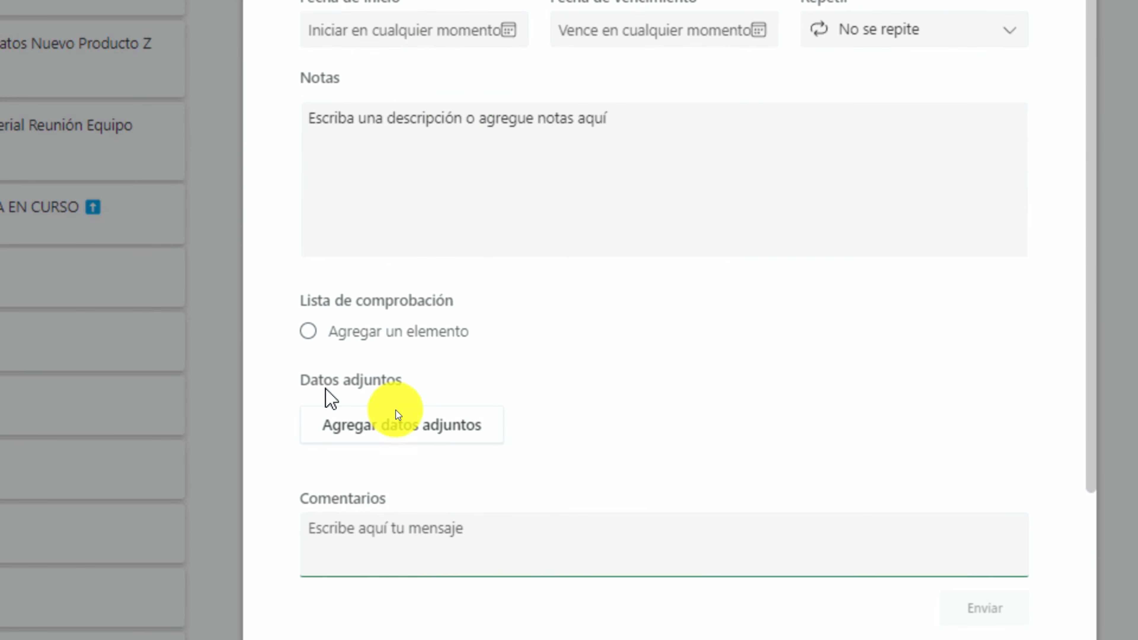
pyautogui.click(336, 327)
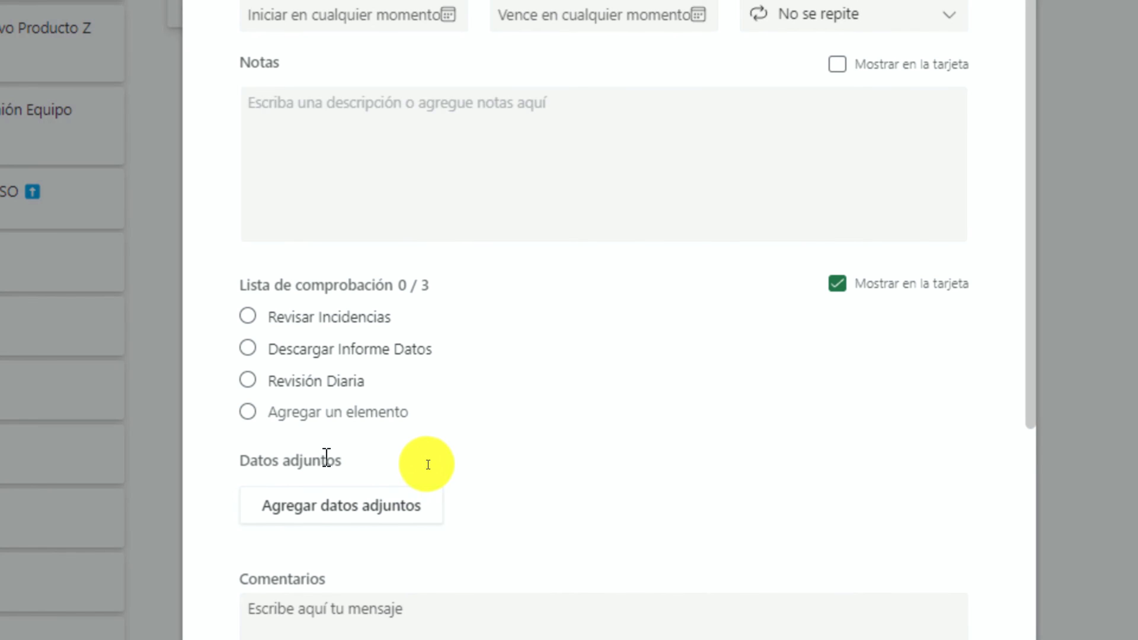
pyautogui.moveTo(428, 464)
pyautogui.mouseDown()
pyautogui.moveTo(363, 457)
pyautogui.moveTo(482, 376)
pyautogui.moveTo(435, 270)
pyautogui.moveTo(287, 224)
pyautogui.moveTo(183, 326)
pyautogui.moveTo(242, 437)
pyautogui.moveTo(538, 449)
pyautogui.moveTo(521, 307)
pyautogui.moveTo(501, 303)
pyautogui.mouseUp()
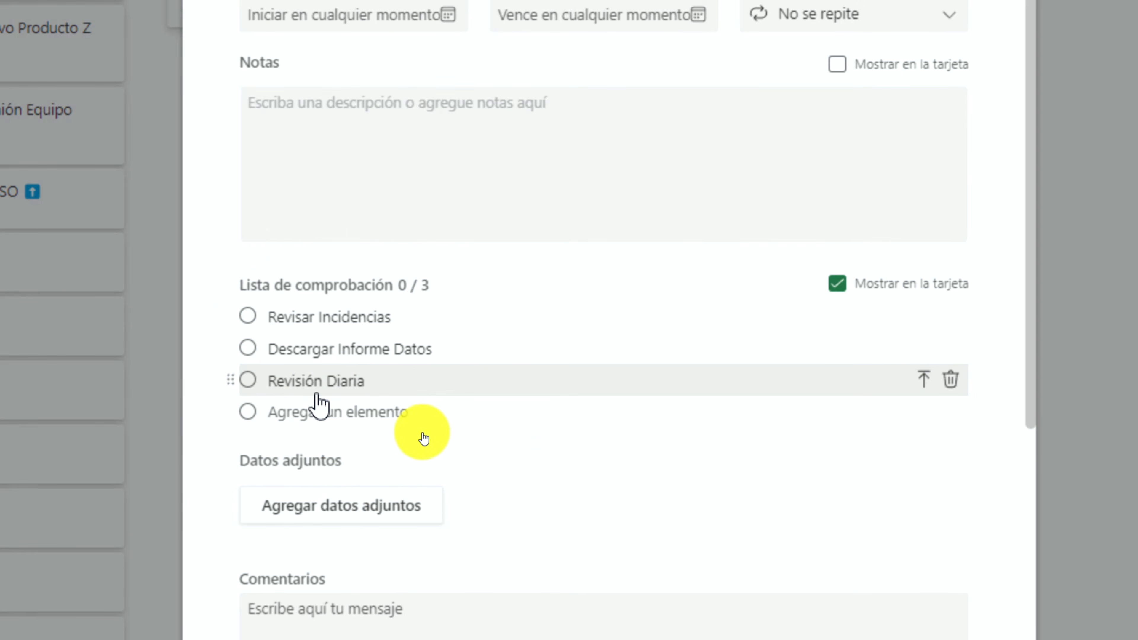
pyautogui.moveTo(478, 434)
pyautogui.mouseDown()
pyautogui.moveTo(428, 395)
pyautogui.moveTo(430, 382)
pyautogui.moveTo(305, 360)
pyautogui.moveTo(203, 363)
pyautogui.moveTo(208, 437)
pyautogui.moveTo(373, 442)
pyautogui.moveTo(391, 364)
pyautogui.mouseUp()
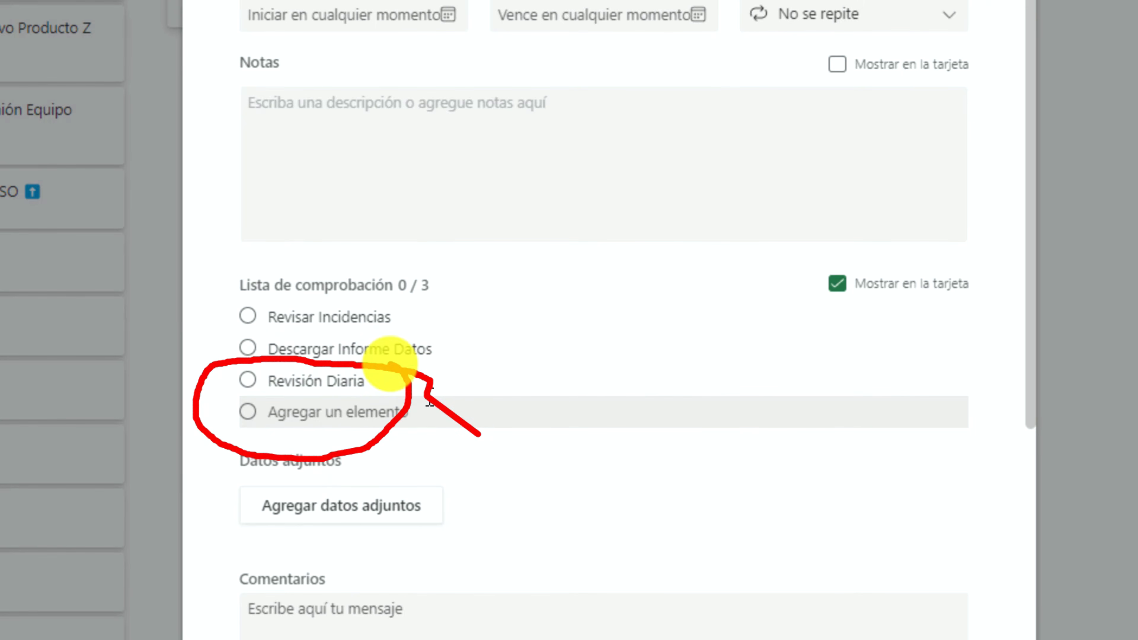
pyautogui.press('Escape')
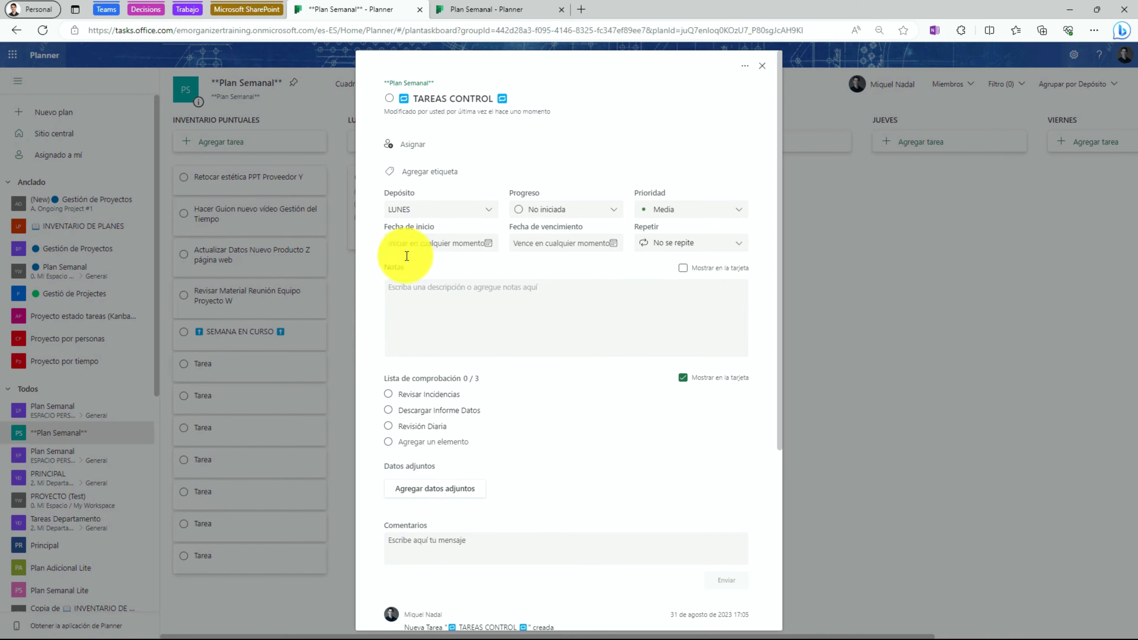
pyautogui.click(826, 304)
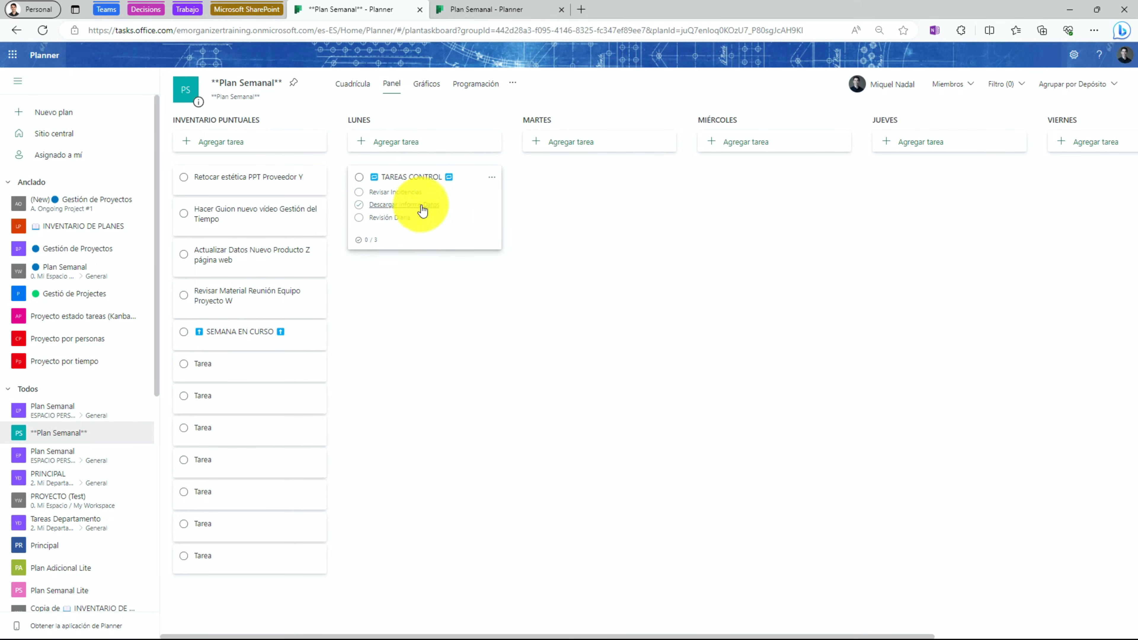
# - Copy the TAREAS CONTROL task from LUNES to the MARTES bucket, including its checklist
pyautogui.moveTo(557, 268)
pyautogui.mouseDown()
pyautogui.moveTo(510, 188)
pyautogui.moveTo(298, 159)
pyautogui.moveTo(452, 315)
pyautogui.moveTo(499, 215)
pyautogui.mouseUp()
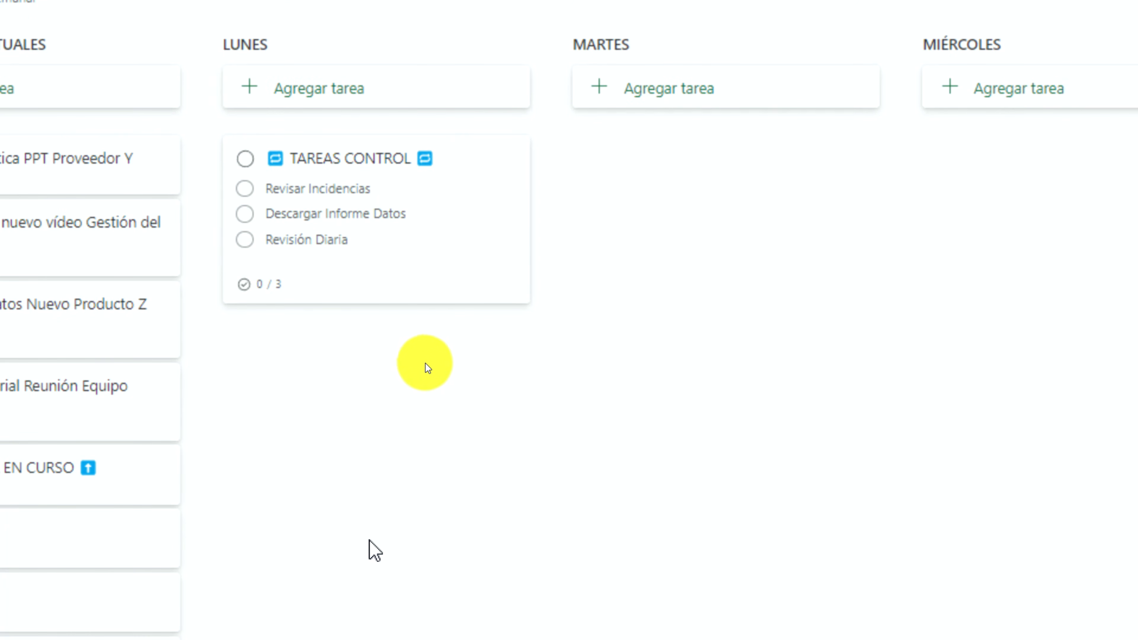
pyautogui.moveTo(505, 171)
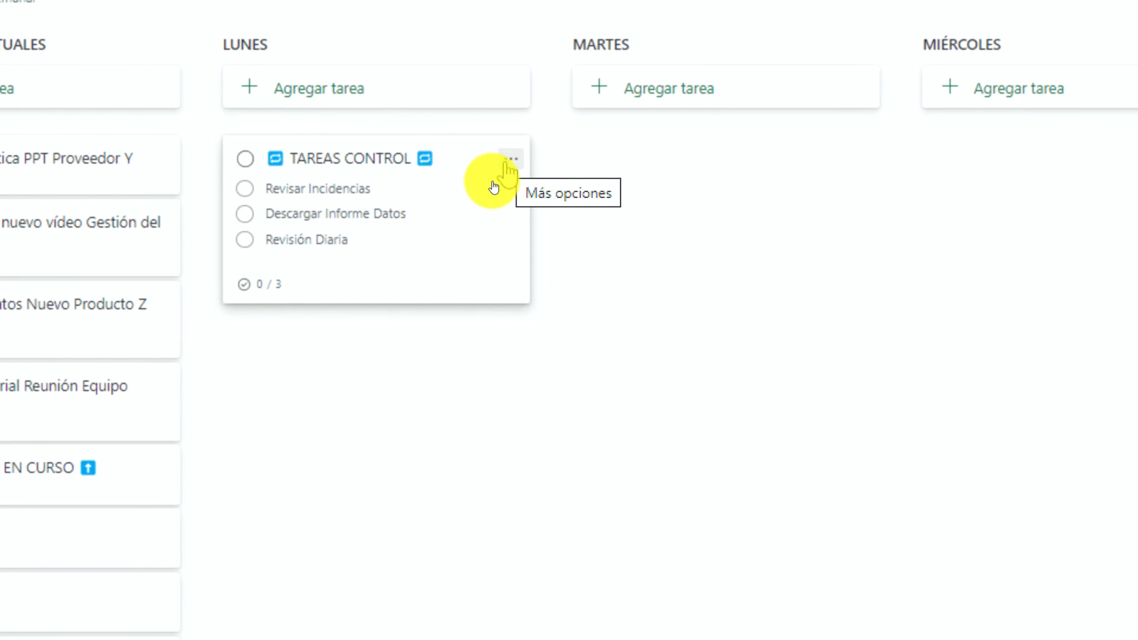
pyautogui.moveTo(541, 146)
pyautogui.mouseDown()
pyautogui.moveTo(531, 126)
pyautogui.moveTo(476, 163)
pyautogui.moveTo(558, 178)
pyautogui.moveTo(537, 144)
pyautogui.mouseUp()
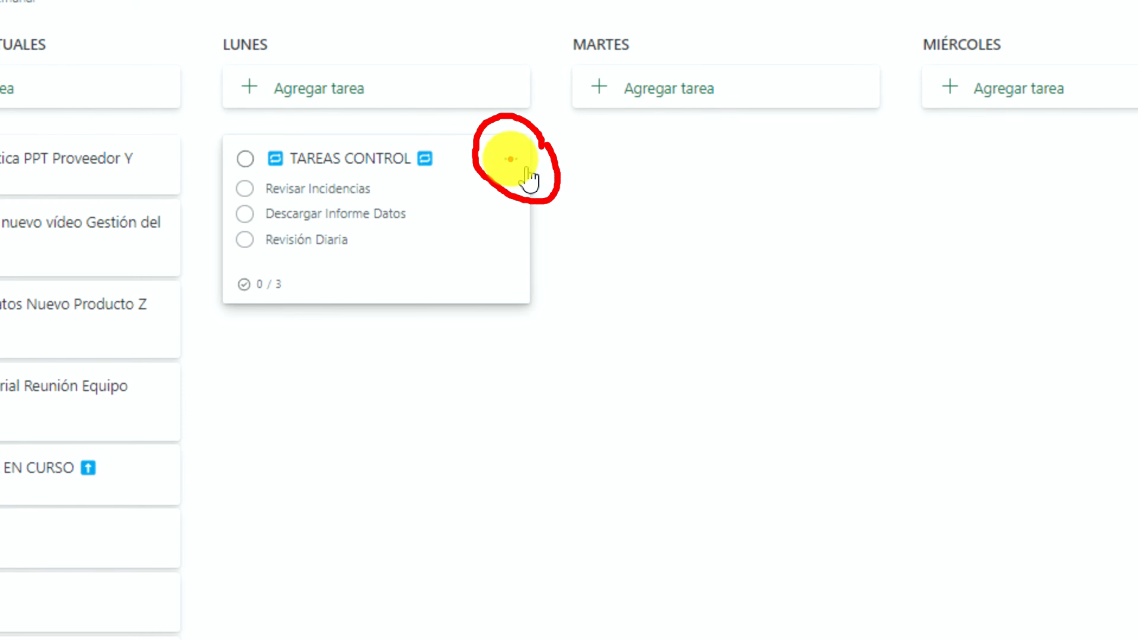
pyautogui.press('Escape')
pyautogui.click(511, 158)
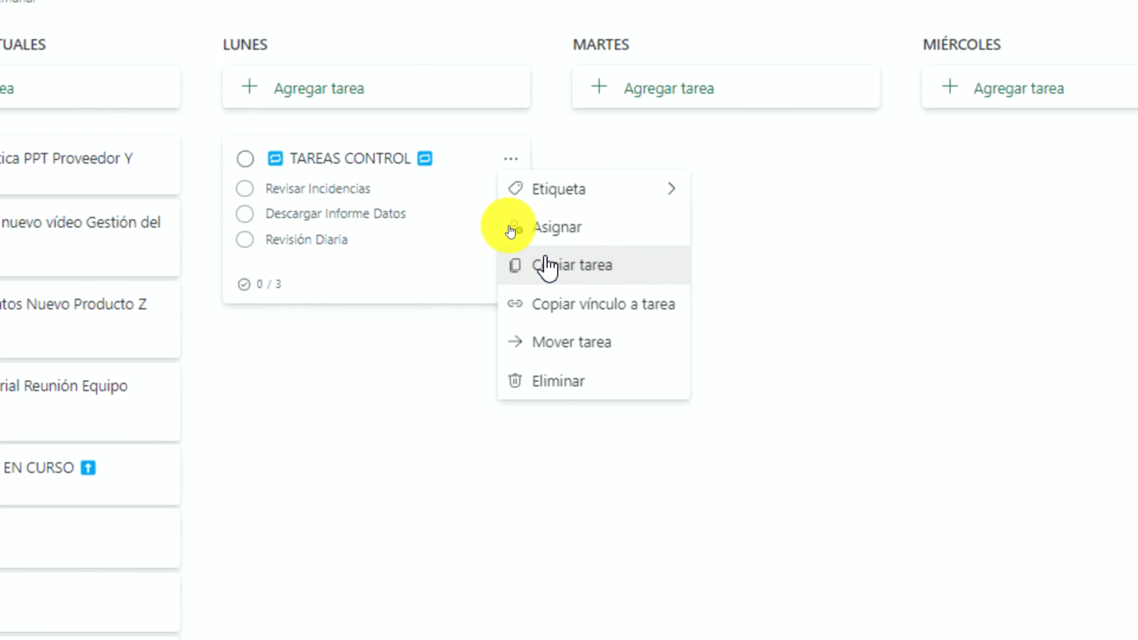
pyautogui.click(548, 267)
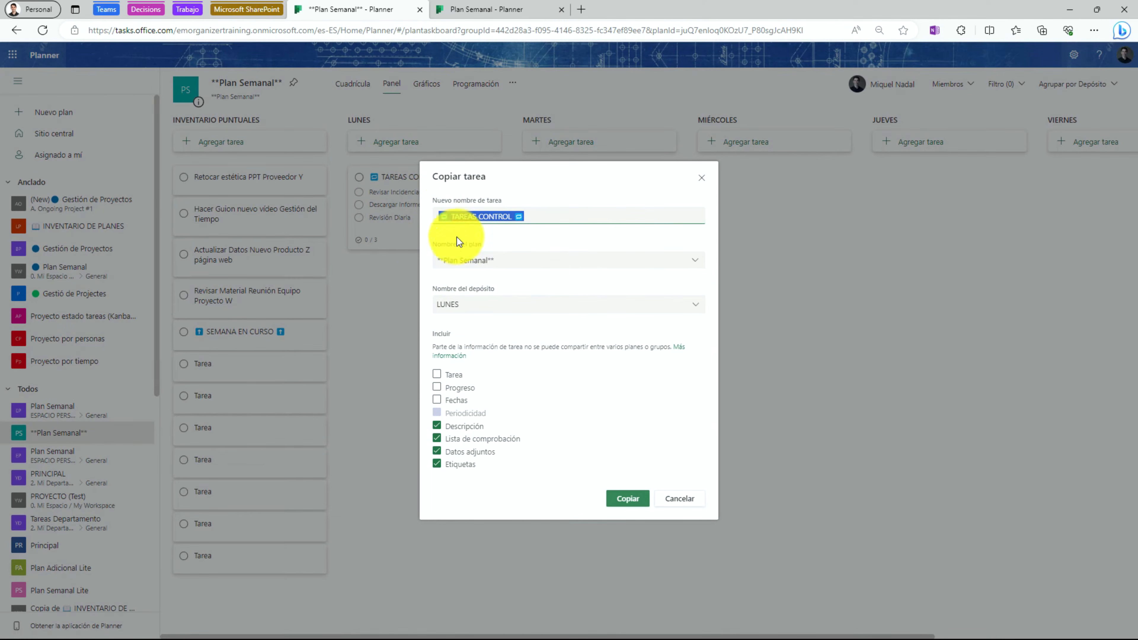
pyautogui.click(456, 311)
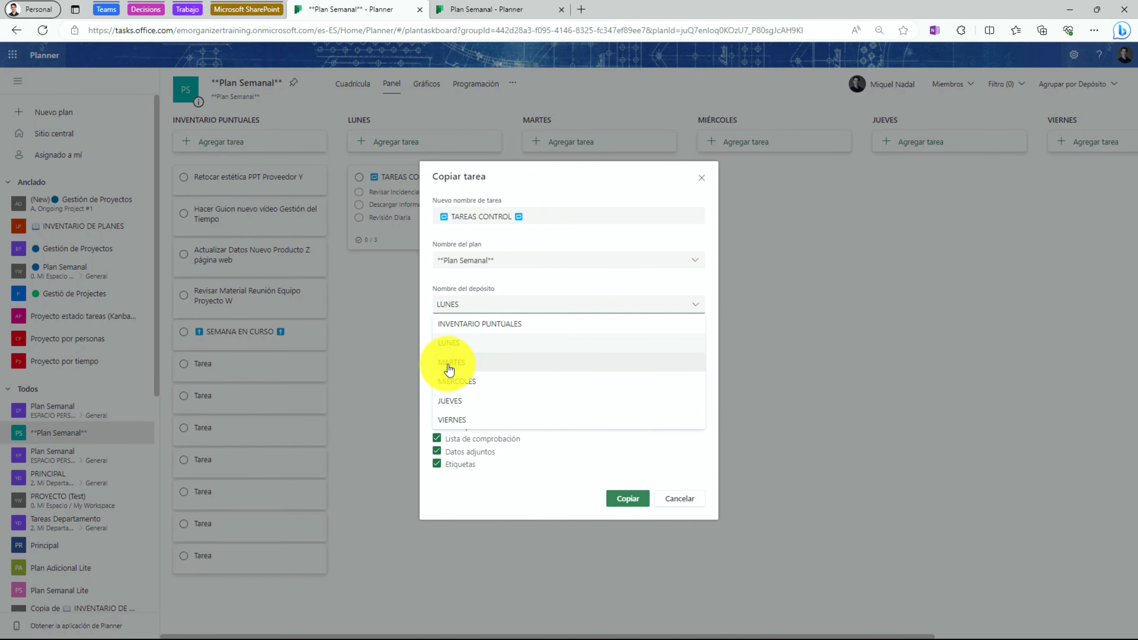
pyautogui.click(449, 363)
pyautogui.click(623, 511)
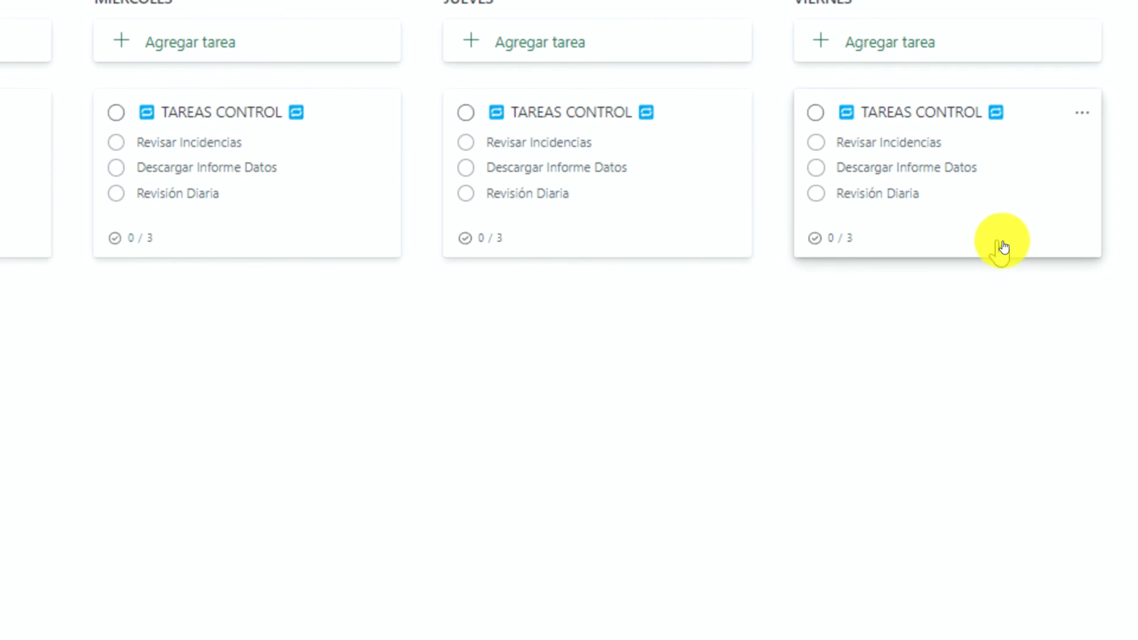
# - Rename the Revisión Diaria checklist item of the VIERNES control task as Revisión Semanal and close the task details
pyautogui.click(965, 231)
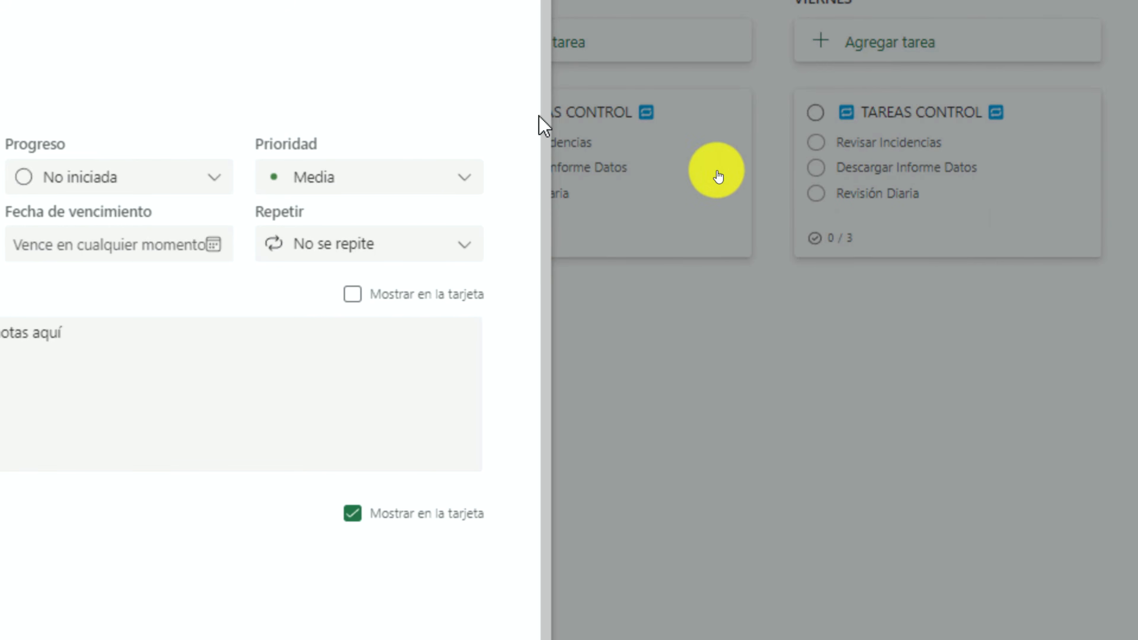
pyautogui.scroll(-3, 426, 402)
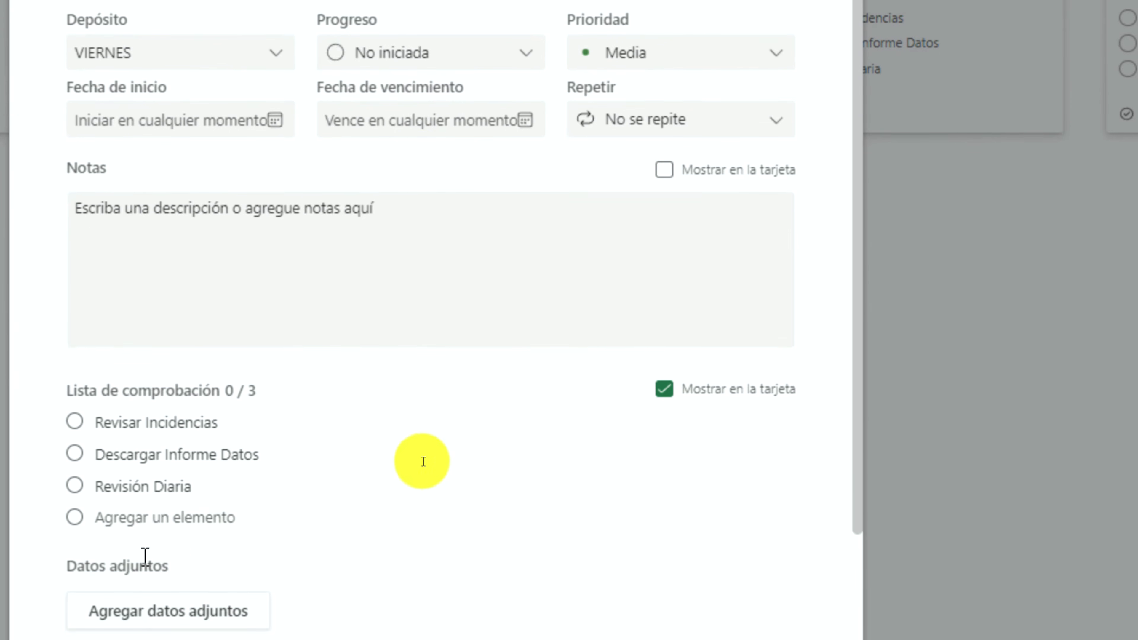
pyautogui.click(436, 462)
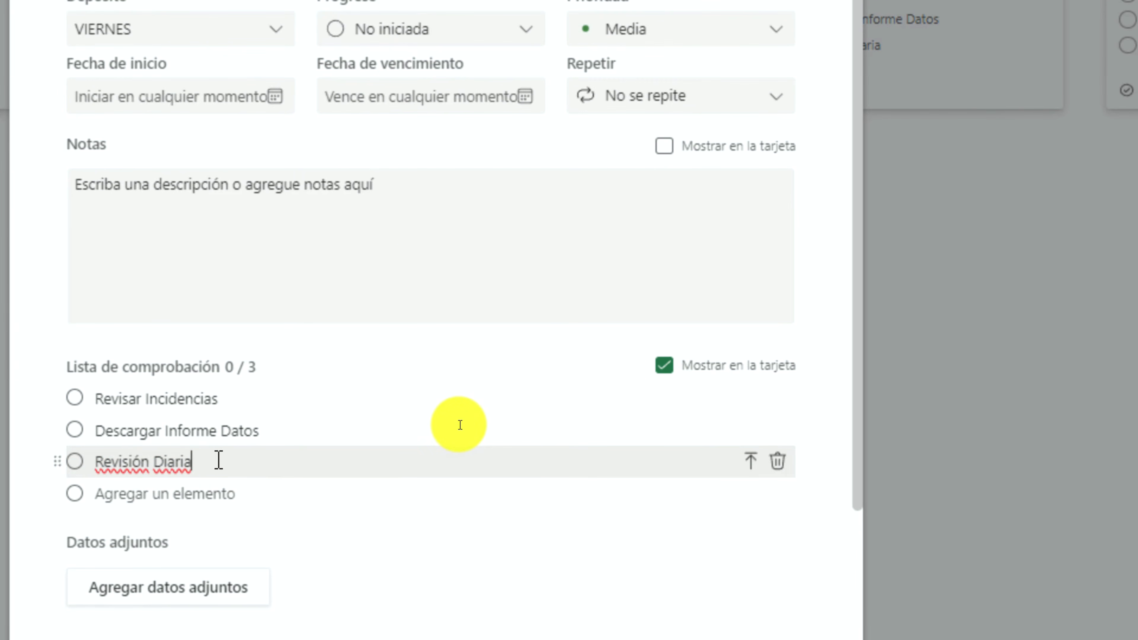
pyautogui.press('BackSpace')
pyautogui.press('BackSpace')
pyautogui.press('BackSpace')
pyautogui.press('BackSpace')
pyautogui.press('BackSpace')
pyautogui.press('BackSpace')
pyautogui.write('Semanal')
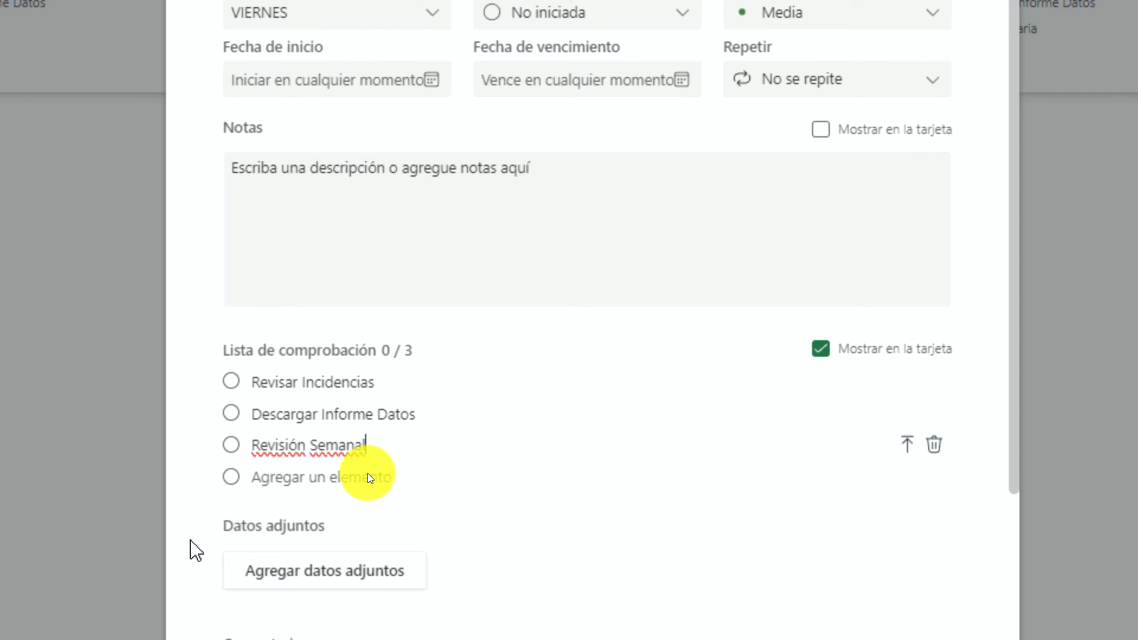
pyautogui.click(190, 540)
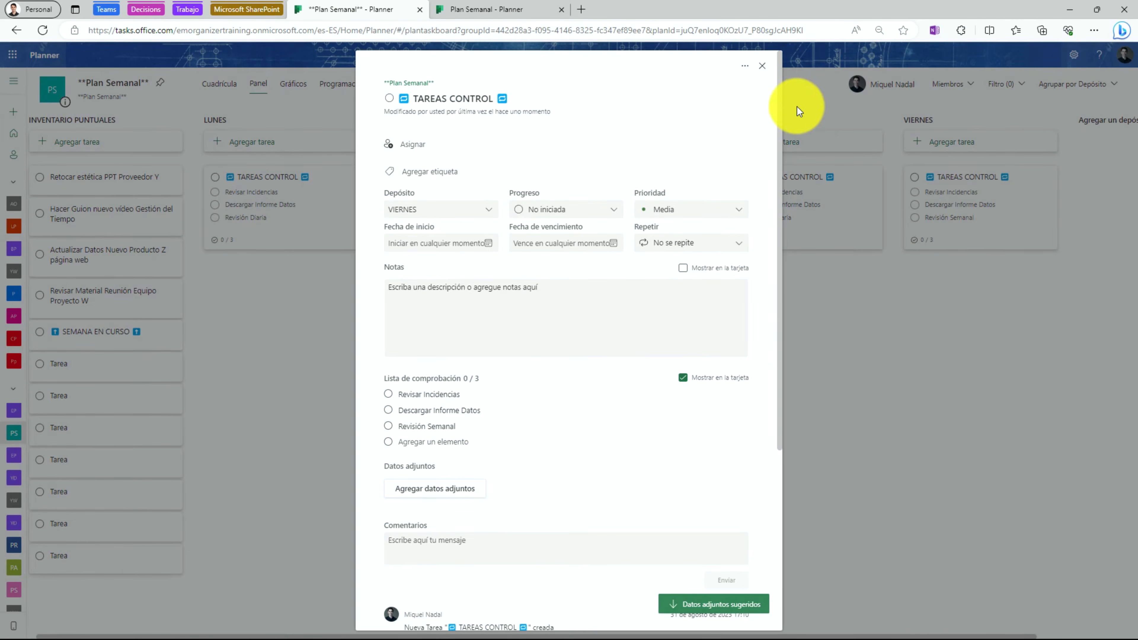
pyautogui.click(764, 67)
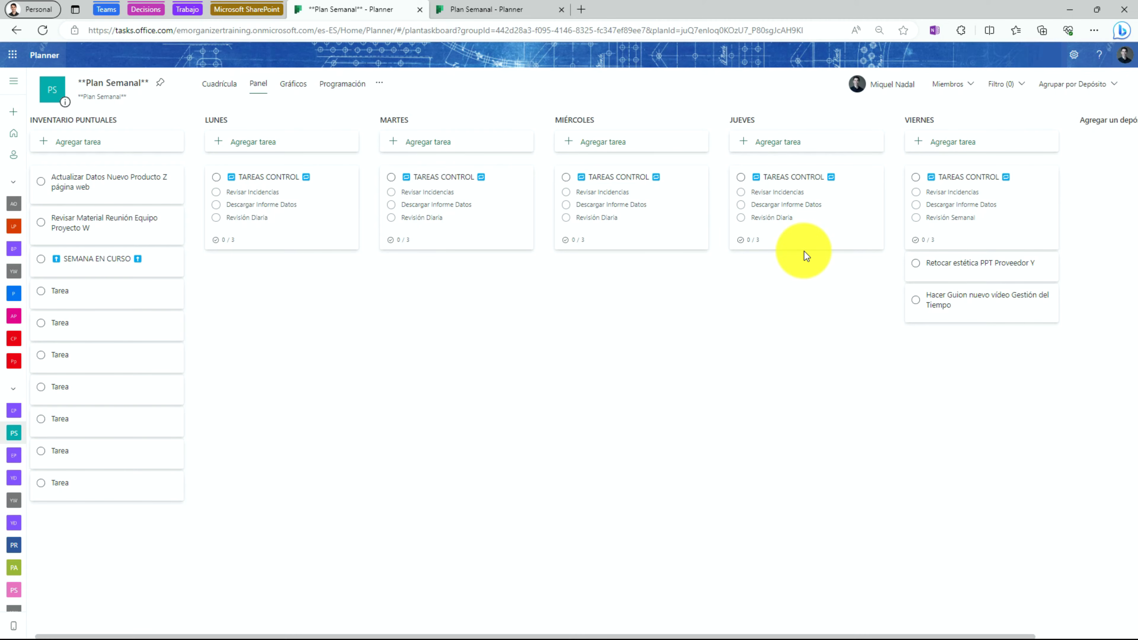
pyautogui.moveTo(979, 74)
pyautogui.mouseDown()
pyautogui.moveTo(863, 85)
pyautogui.moveTo(925, 343)
pyautogui.moveTo(1042, 56)
pyautogui.mouseUp()
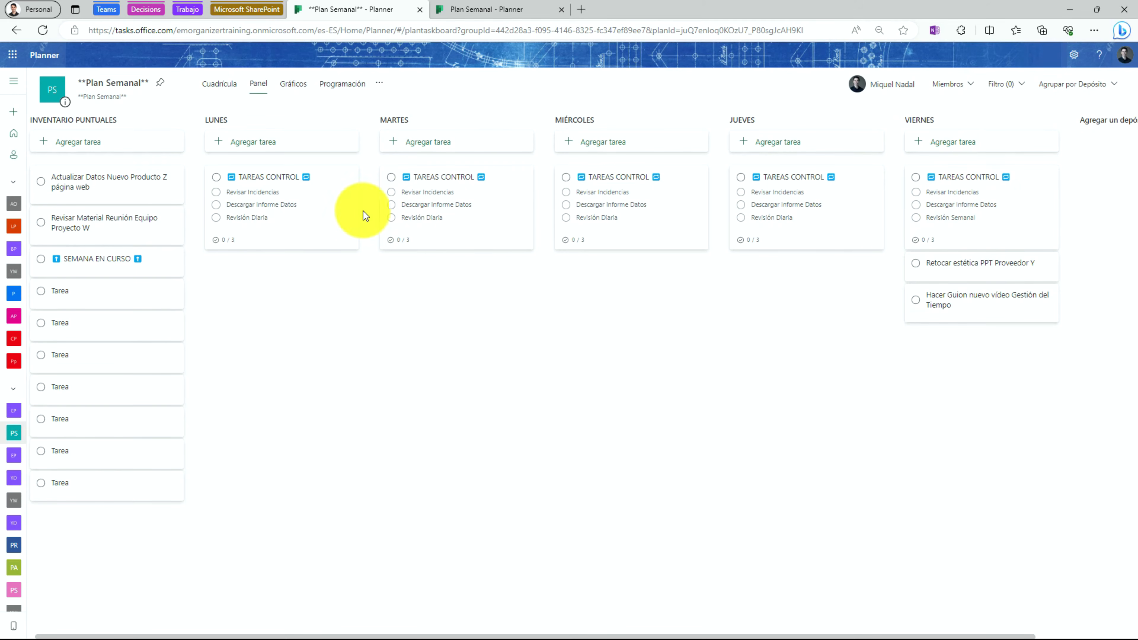
pyautogui.moveTo(879, 113)
pyautogui.mouseDown()
pyautogui.moveTo(364, 56)
pyautogui.moveTo(165, 223)
pyautogui.moveTo(754, 303)
pyautogui.moveTo(839, 69)
pyautogui.mouseUp()
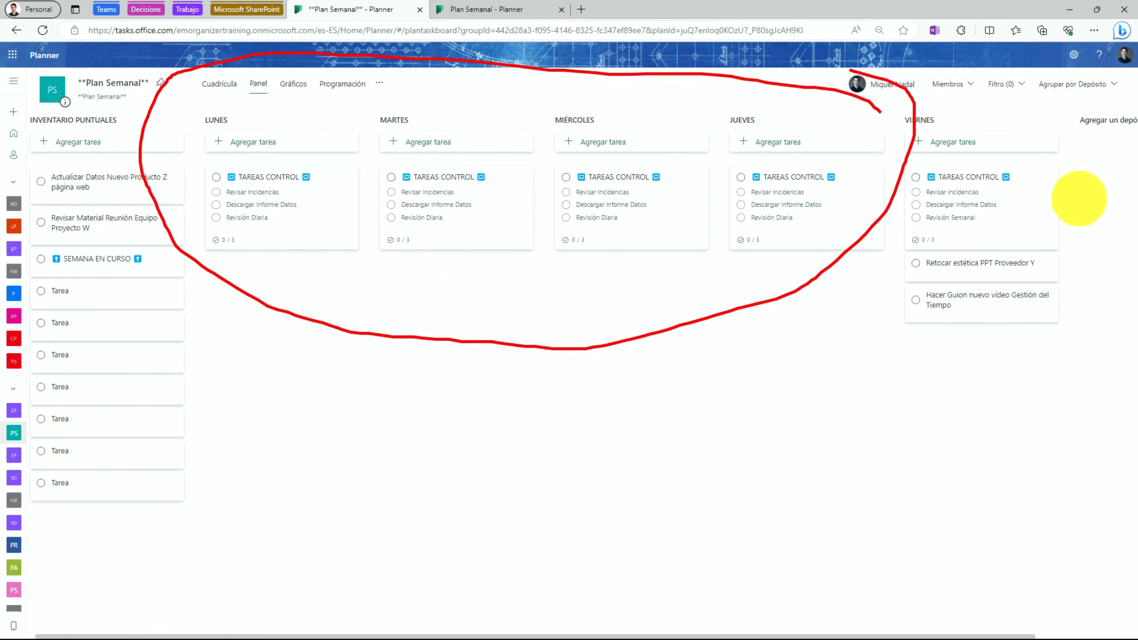
pyautogui.moveTo(1116, 137)
pyautogui.mouseDown()
pyautogui.moveTo(1025, 94)
pyautogui.moveTo(857, 166)
pyautogui.moveTo(968, 391)
pyautogui.moveTo(1100, 153)
pyautogui.moveTo(1076, 131)
pyautogui.mouseUp()
pyautogui.press('Escape')
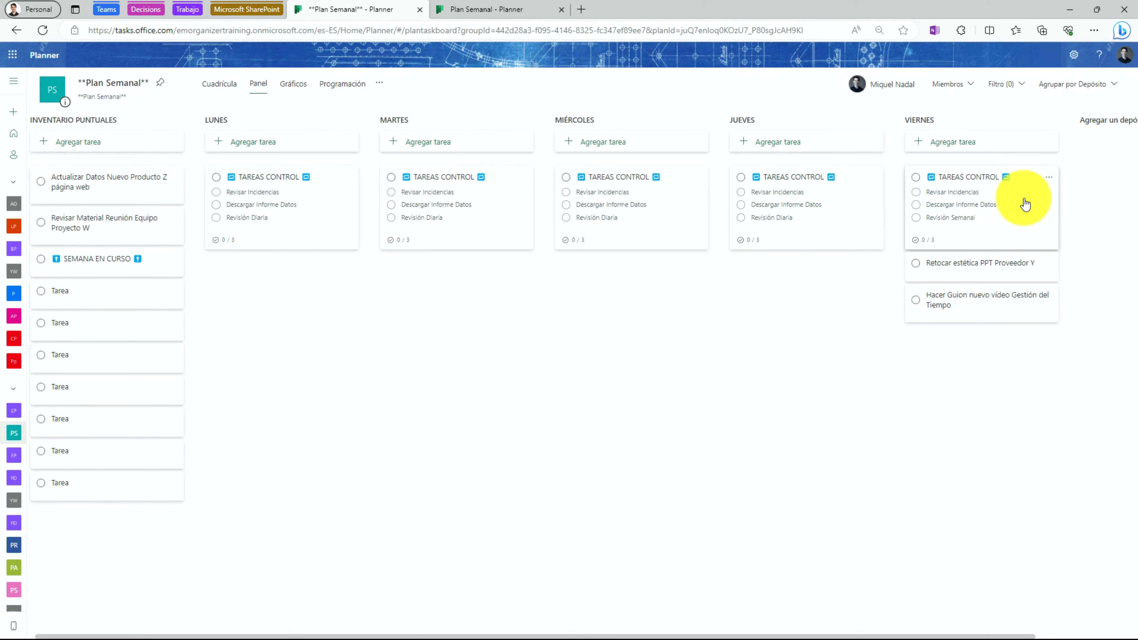
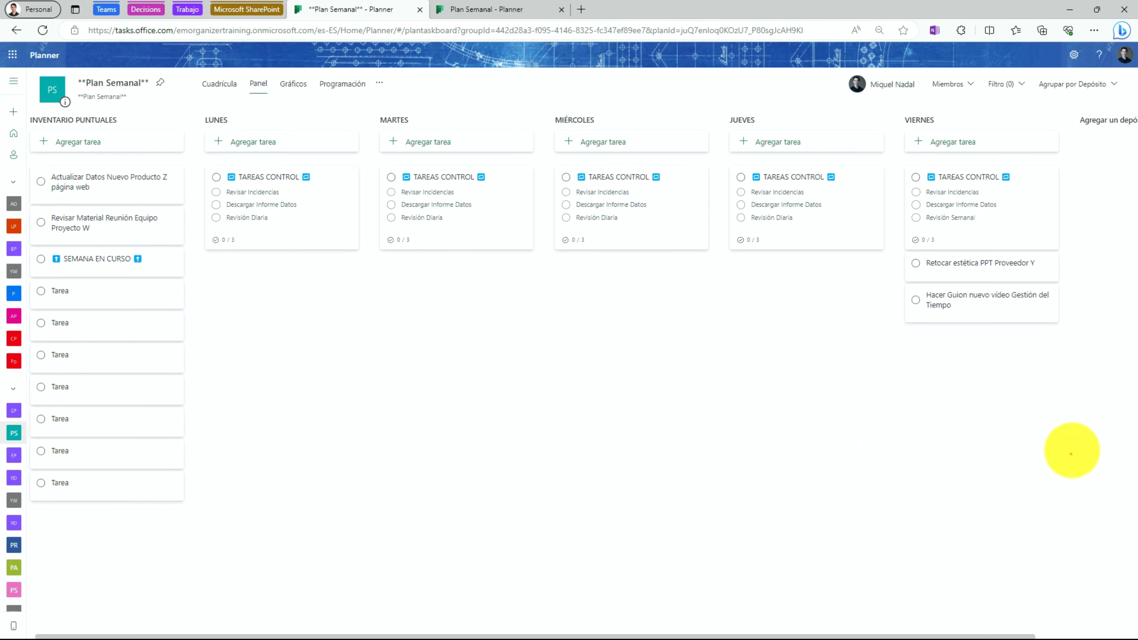
pyautogui.moveTo(1129, 383)
pyautogui.mouseDown()
pyautogui.moveTo(1129, 192)
pyautogui.moveTo(821, 196)
pyautogui.moveTo(968, 437)
pyautogui.moveTo(1121, 383)
pyautogui.moveTo(1130, 172)
pyautogui.mouseUp()
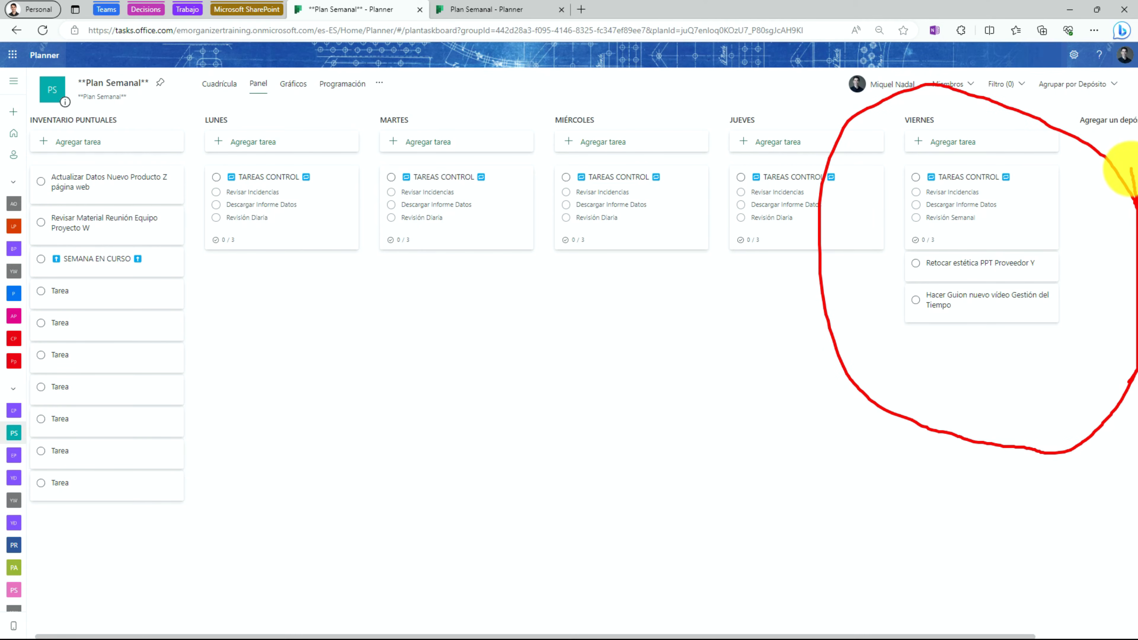
pyautogui.press('Escape')
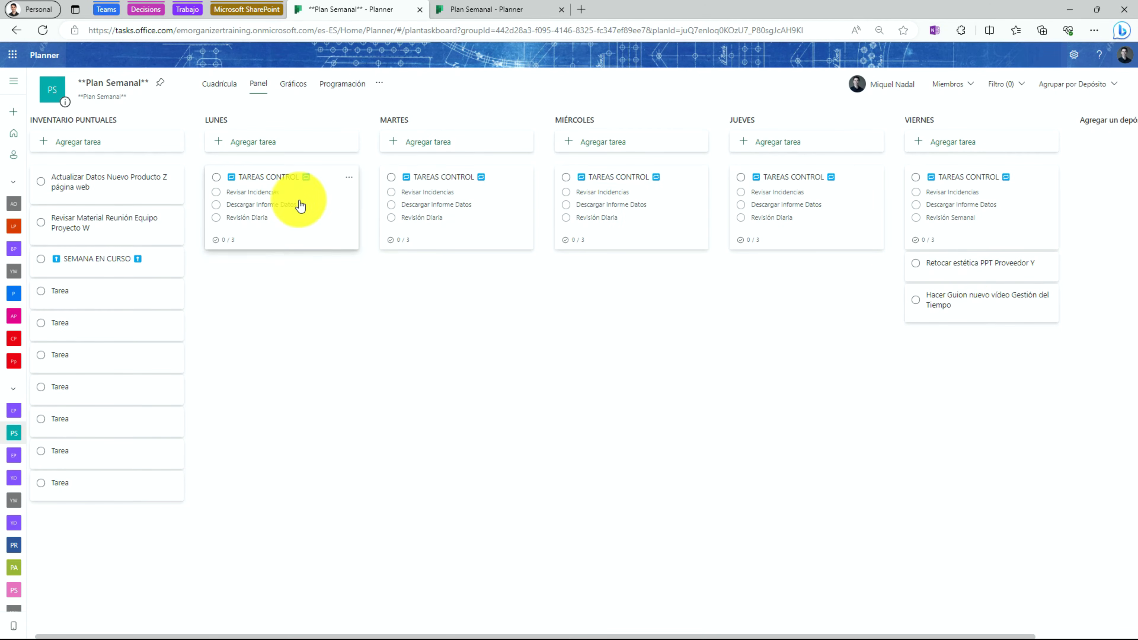
# - Check off all three checklist items on the LUNES and MARTES control task cards
pyautogui.click(217, 192)
pyautogui.click(217, 205)
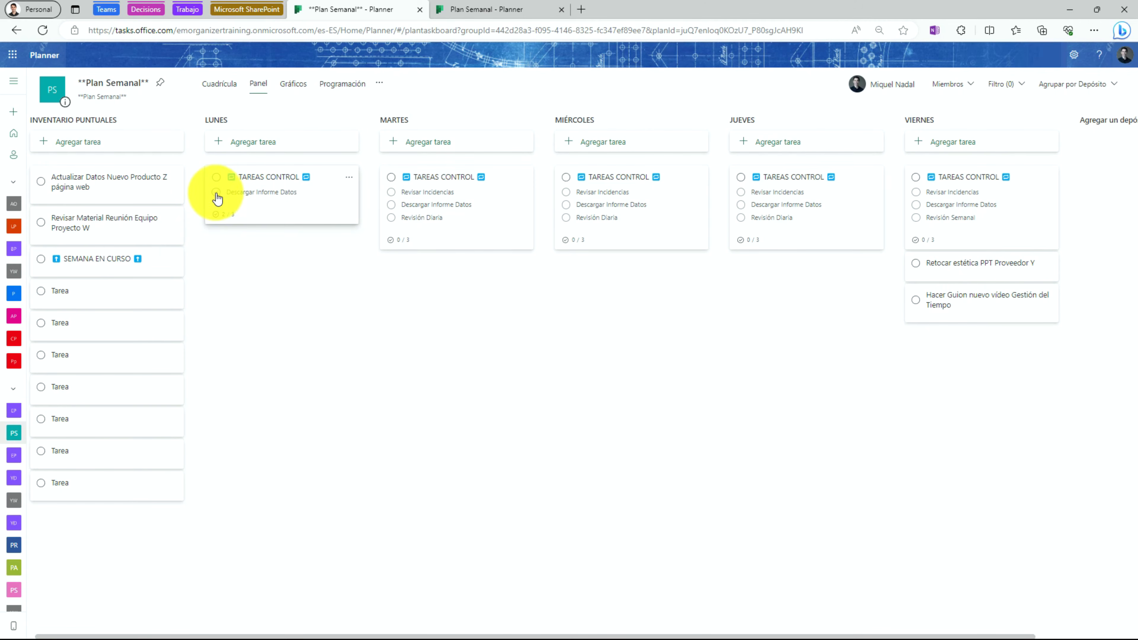
pyautogui.click(217, 192)
pyautogui.click(392, 193)
pyautogui.click(393, 193)
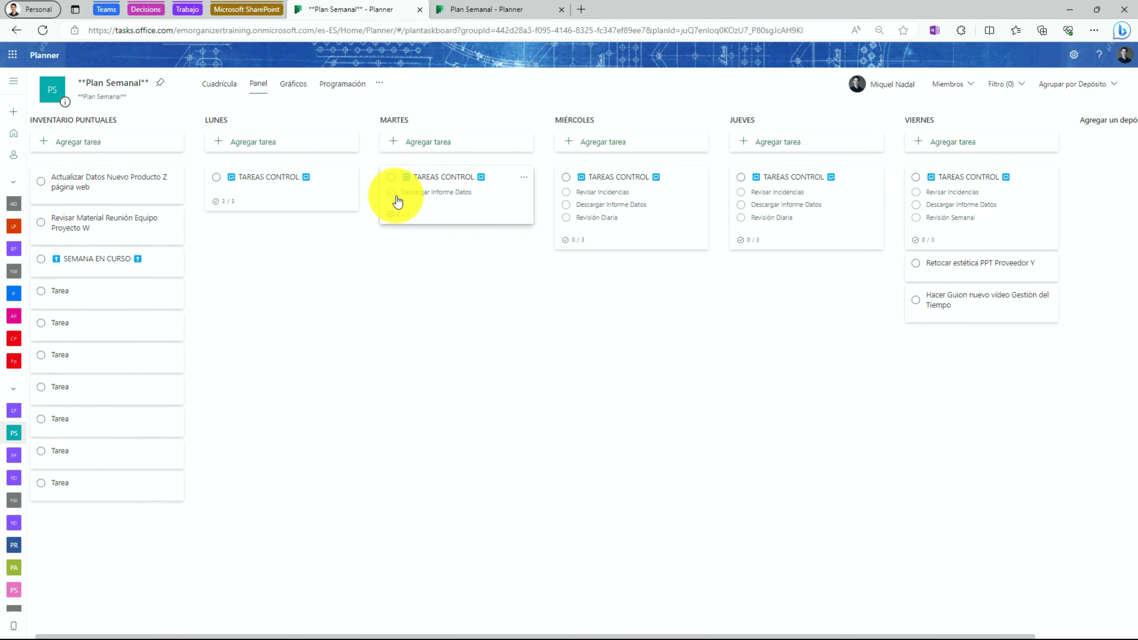
pyautogui.click(393, 192)
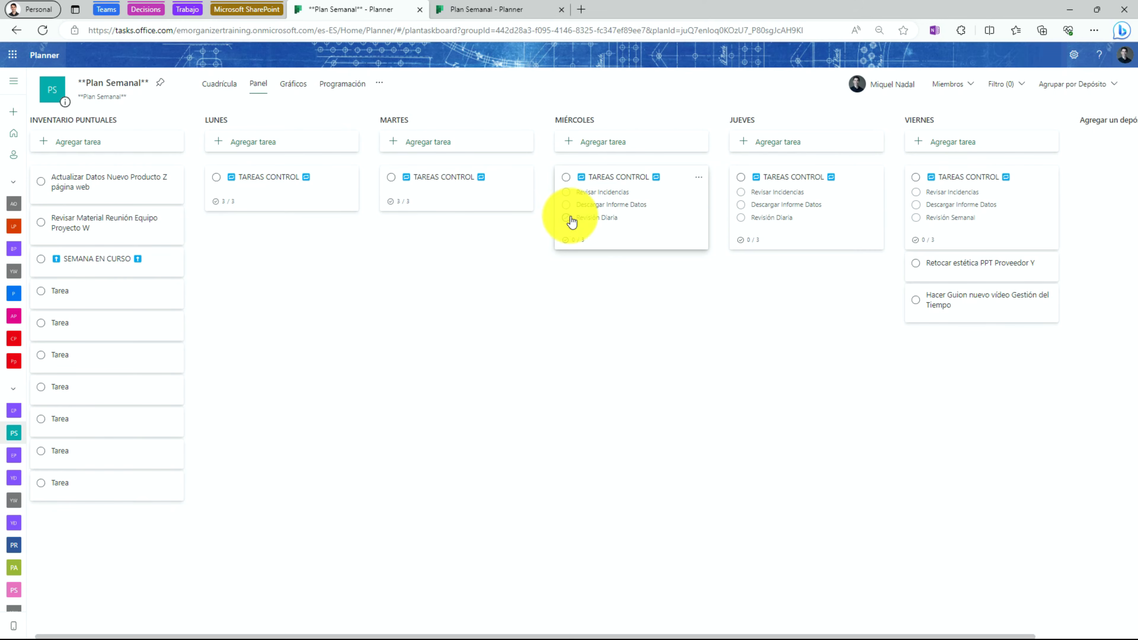
# - Check off Revisar Incidencias, Descargar Informe Datos and Revisión Diaria in the MIÉRCOLES control task, finishing in its task details
pyautogui.click(566, 191)
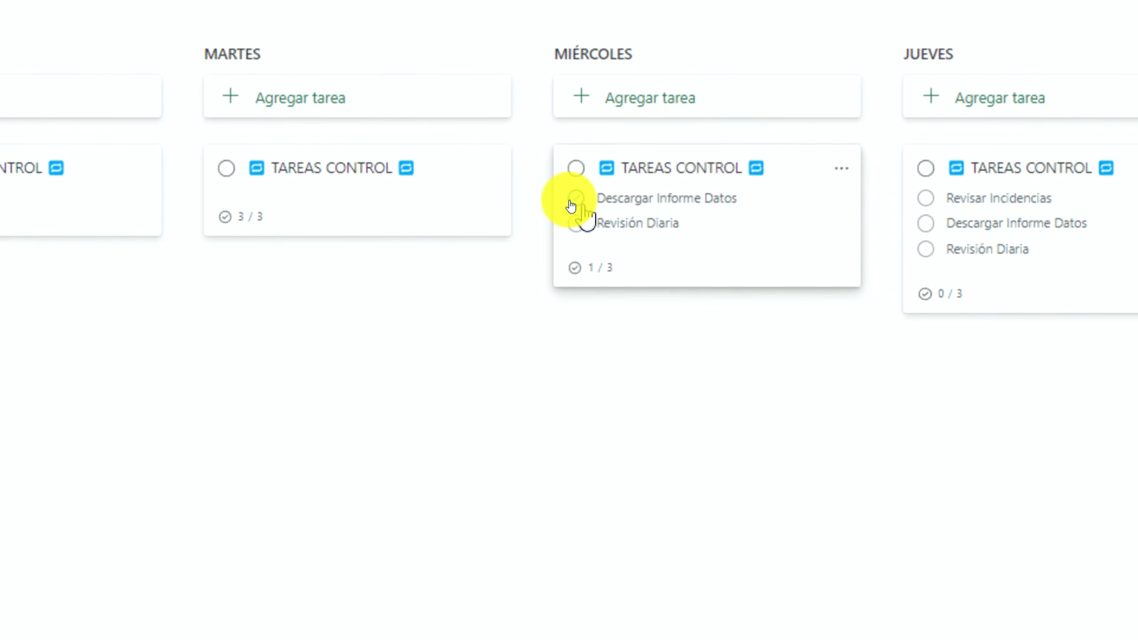
pyautogui.click(584, 214)
pyautogui.scroll(-3, 572, 356)
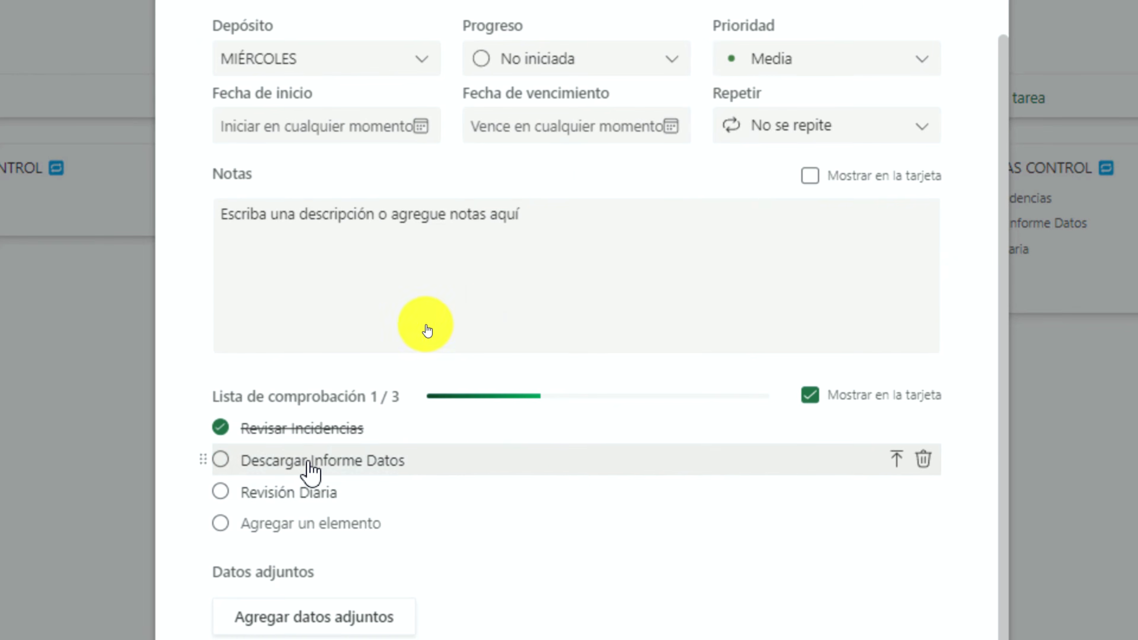
pyautogui.click(220, 461)
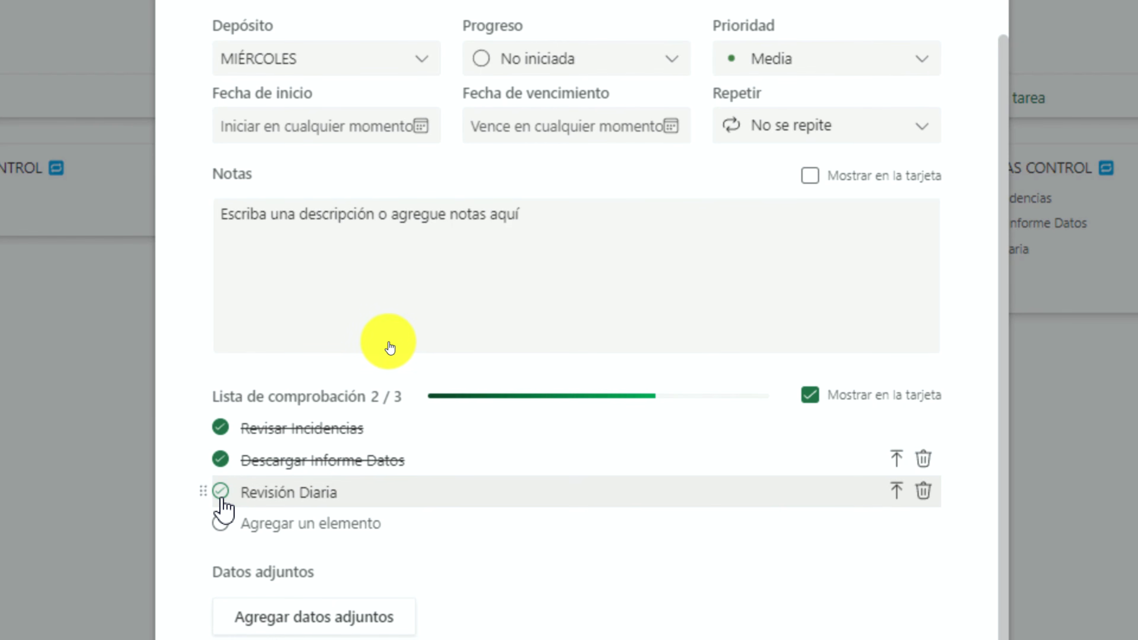
pyautogui.click(220, 492)
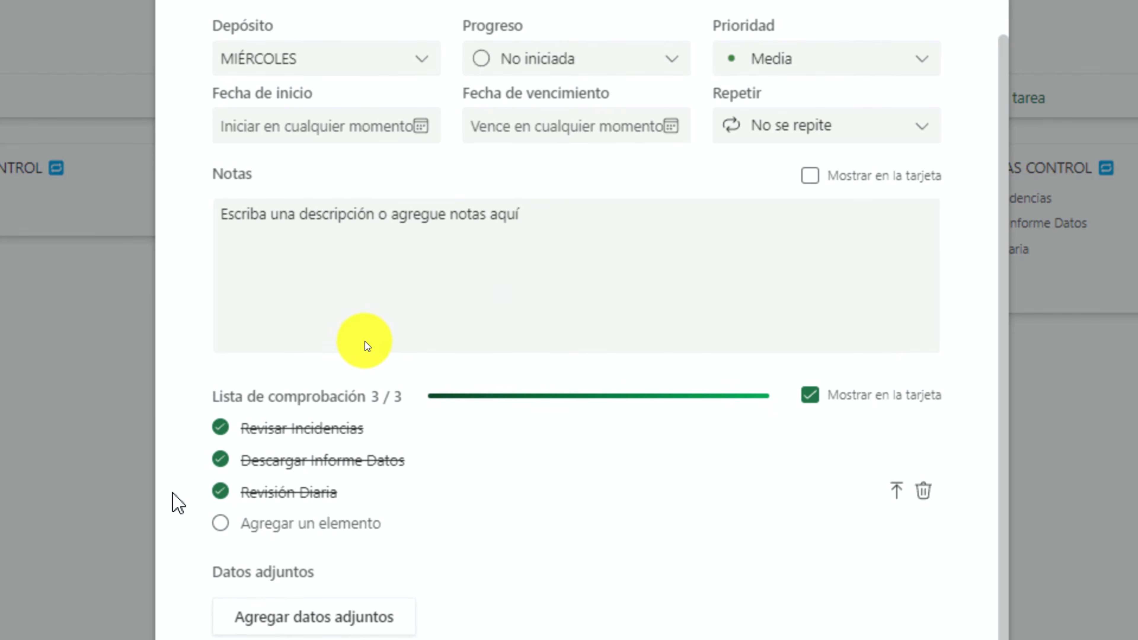
# - Uncheck all three checklist items of the MIÉRCOLES control task and close its details
pyautogui.click(221, 492)
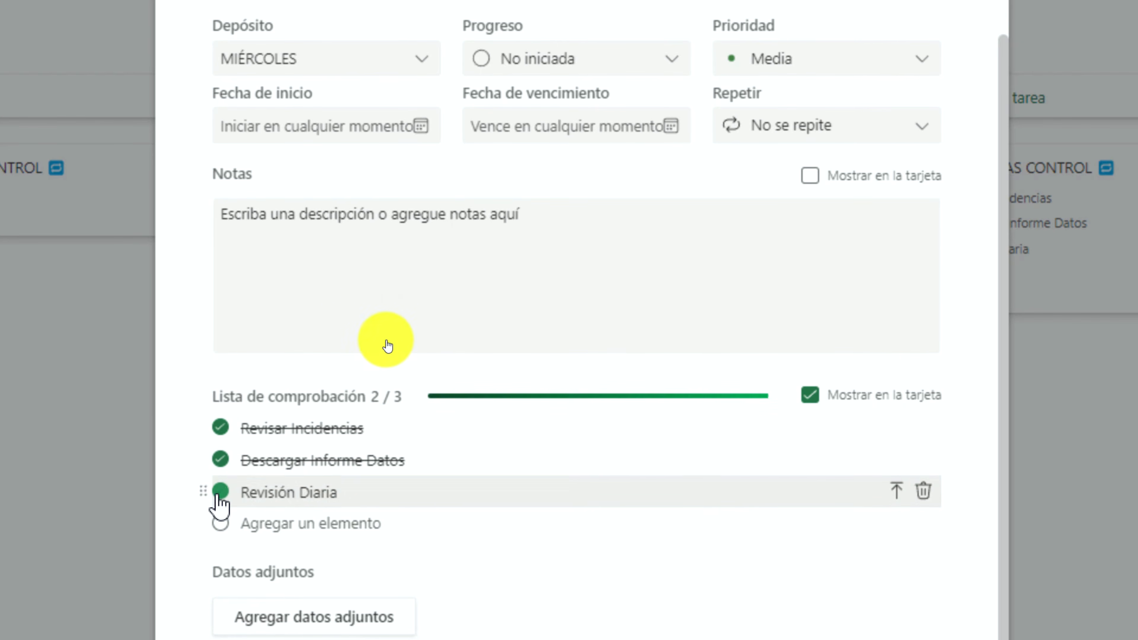
pyautogui.click(221, 460)
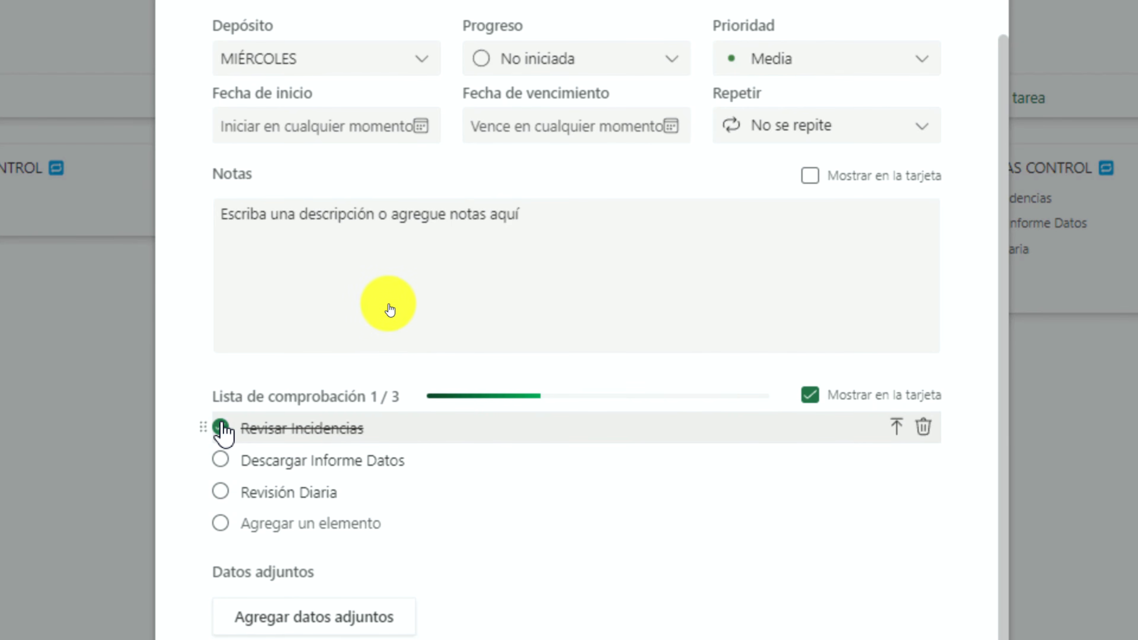
pyautogui.click(221, 428)
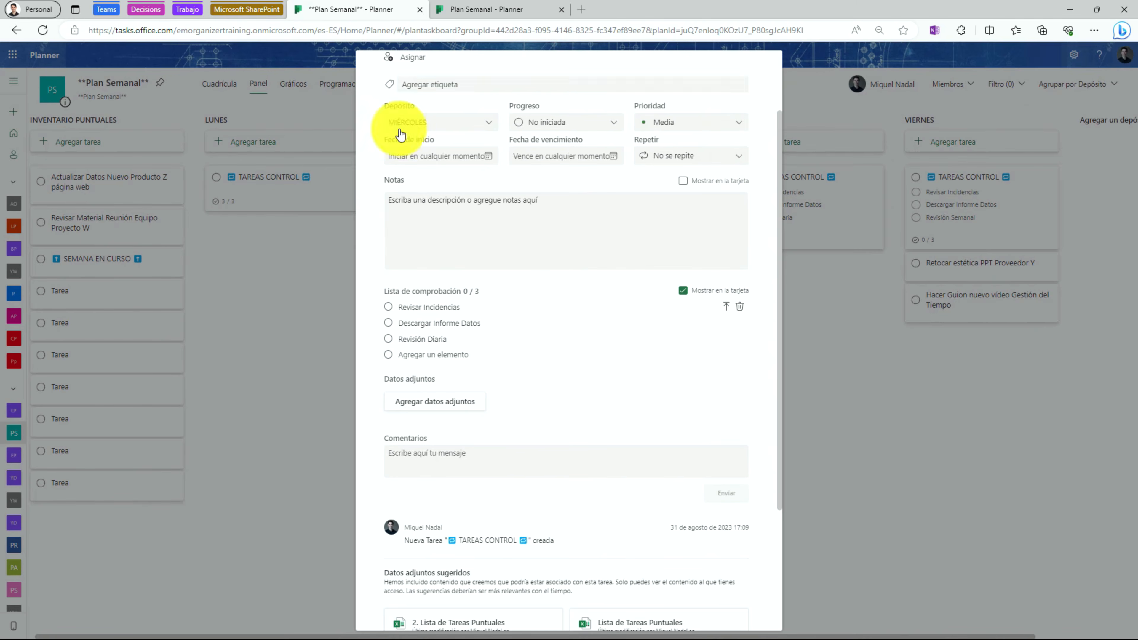
pyautogui.click(293, 242)
# - Open the LUNES control task, uncheck its three checklist items and close the details
pyautogui.click(264, 187)
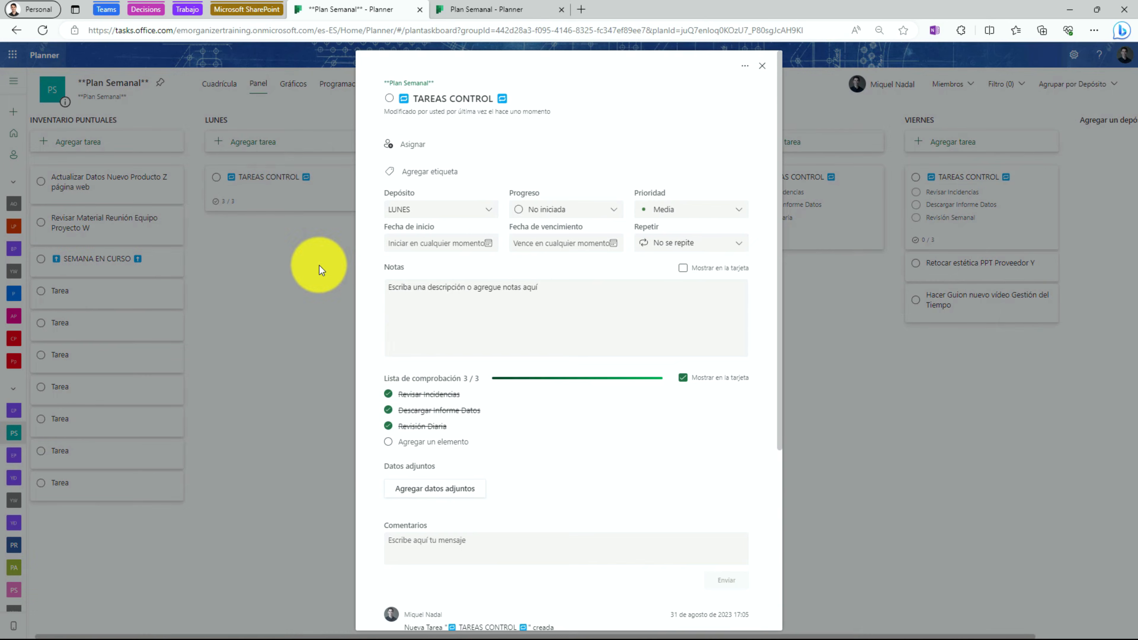
pyautogui.click(389, 395)
pyautogui.click(388, 410)
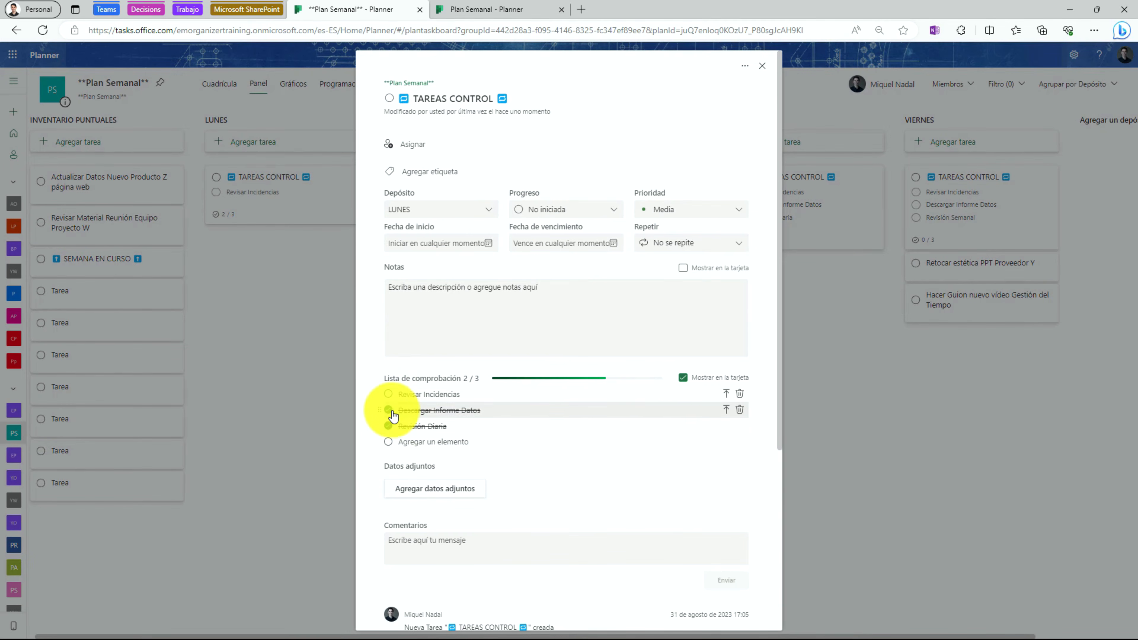
pyautogui.click(388, 426)
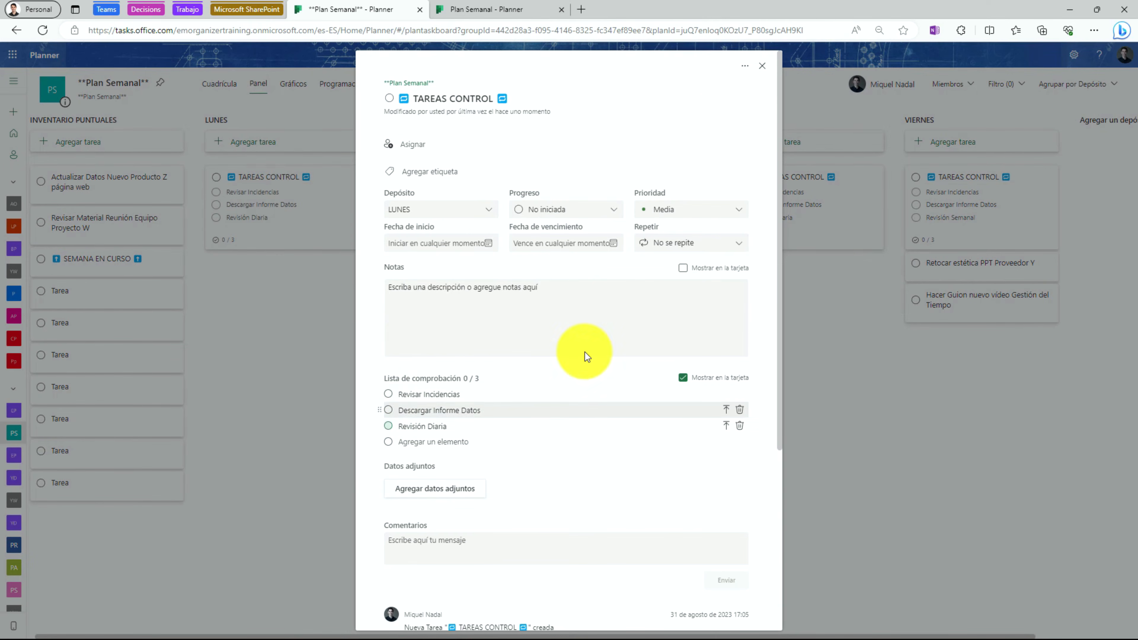
pyautogui.click(762, 66)
# - Open the MARTES control task, uncheck its three checklist items and close the details
pyautogui.click(443, 211)
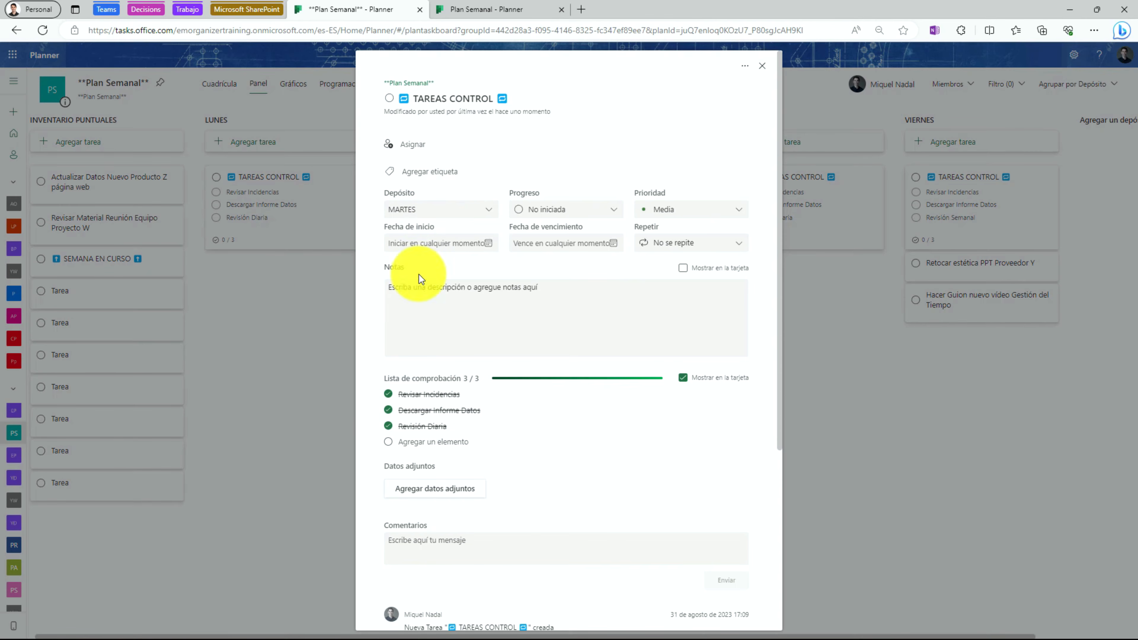
pyautogui.click(389, 395)
pyautogui.click(388, 410)
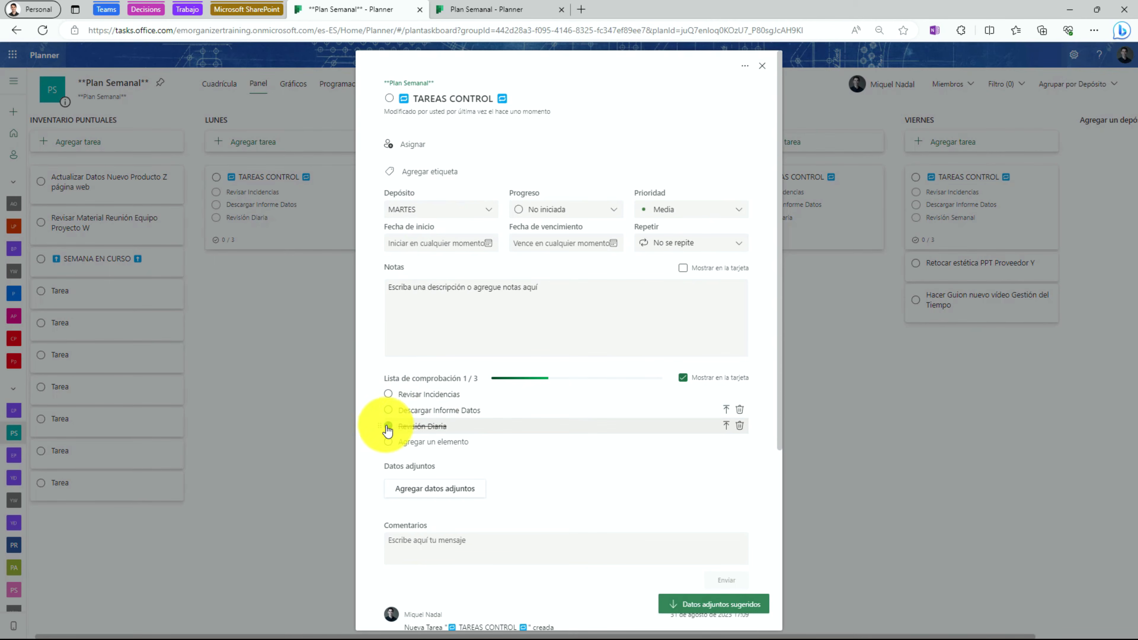
pyautogui.click(388, 426)
pyautogui.click(762, 66)
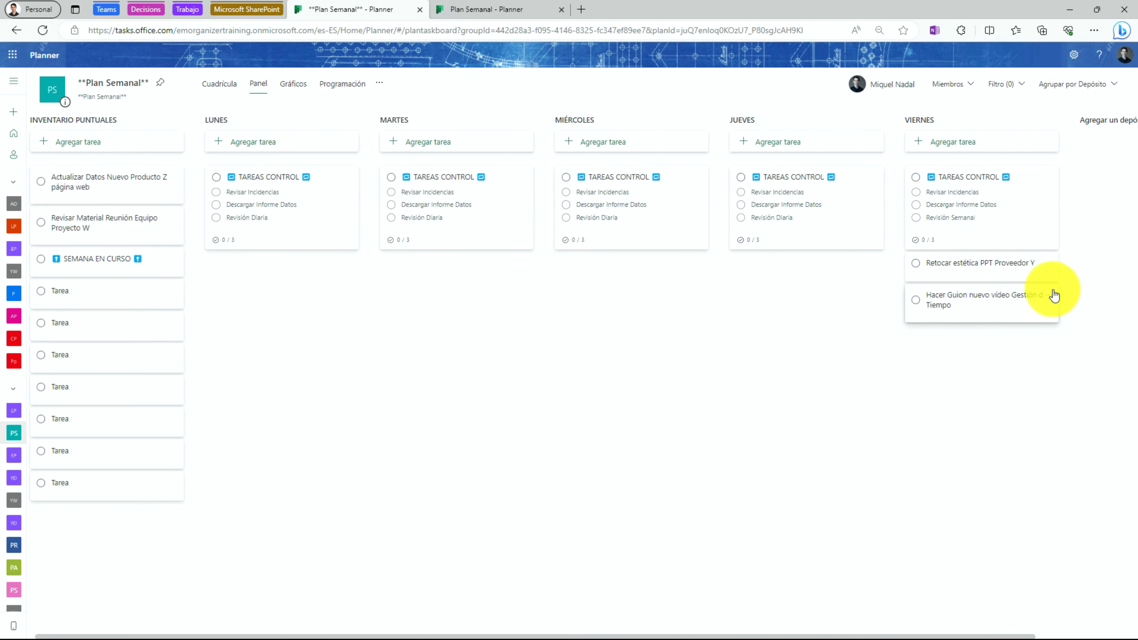
# - Move the task Retocar estética PPT Proveedor Y from VIERNES to INVENTARIO PUNTUALES, directly below SEMANA EN CURSO
pyautogui.moveTo(1086, 285)
pyautogui.mouseDown()
pyautogui.moveTo(1073, 255)
pyautogui.moveTo(853, 262)
pyautogui.moveTo(1054, 376)
pyautogui.moveTo(1089, 269)
pyautogui.mouseUp()
pyautogui.moveTo(1003, 366)
pyautogui.mouseDown()
pyautogui.moveTo(348, 401)
pyautogui.moveTo(175, 339)
pyautogui.moveTo(143, 302)
pyautogui.moveTo(250, 310)
pyautogui.moveTo(273, 344)
pyautogui.mouseUp()
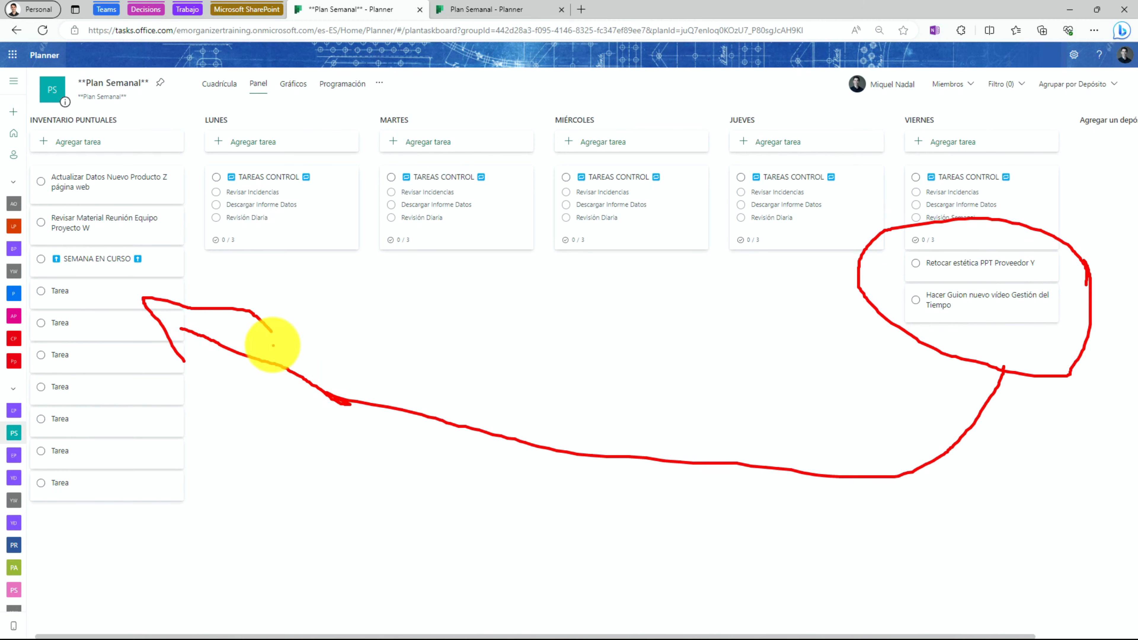
pyautogui.press('Escape')
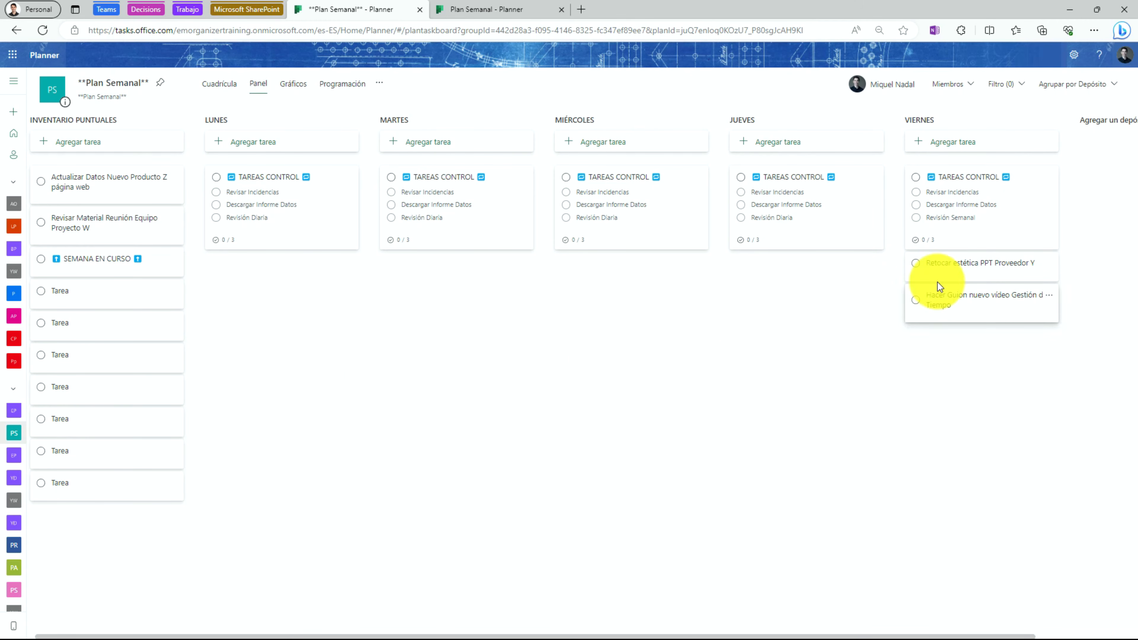
pyautogui.moveTo(959, 271); pyautogui.dragTo(131, 304)
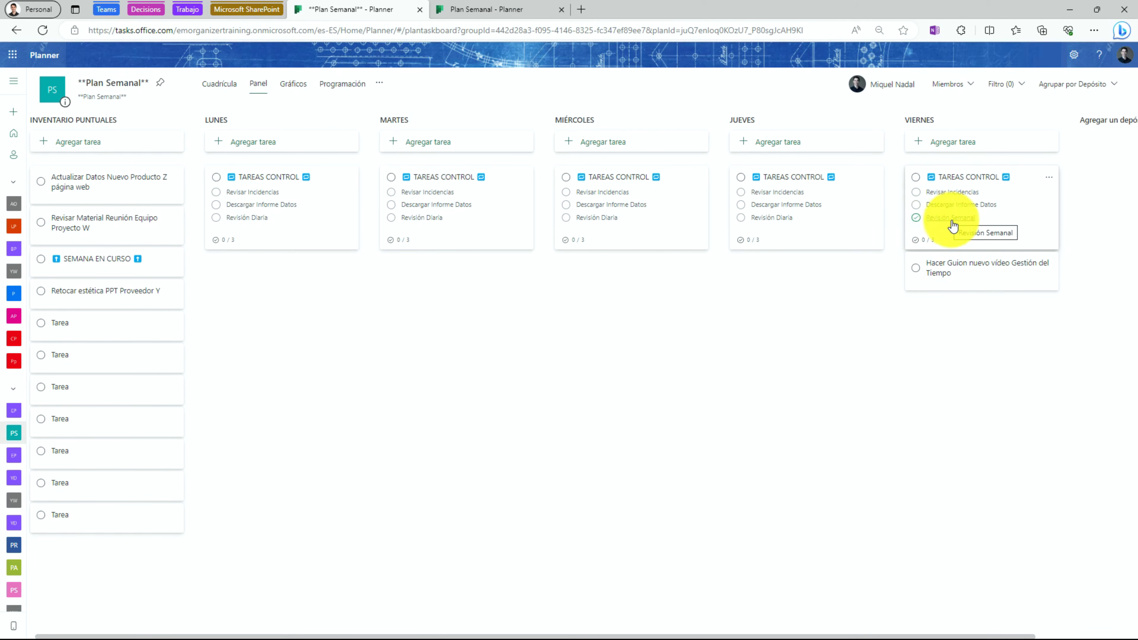
# - Place the VIERNES bucket beside INVENTARIO PUNTUALES and move its task Hacer Guion nuevo vídeo Gestión del Tiempo directly below SEMANA EN CURSO
pyautogui.moveTo(1060, 114)
pyautogui.mouseDown()
pyautogui.moveTo(881, 94)
pyautogui.moveTo(908, 282)
pyautogui.moveTo(1080, 241)
pyautogui.moveTo(1062, 88)
pyautogui.mouseUp()
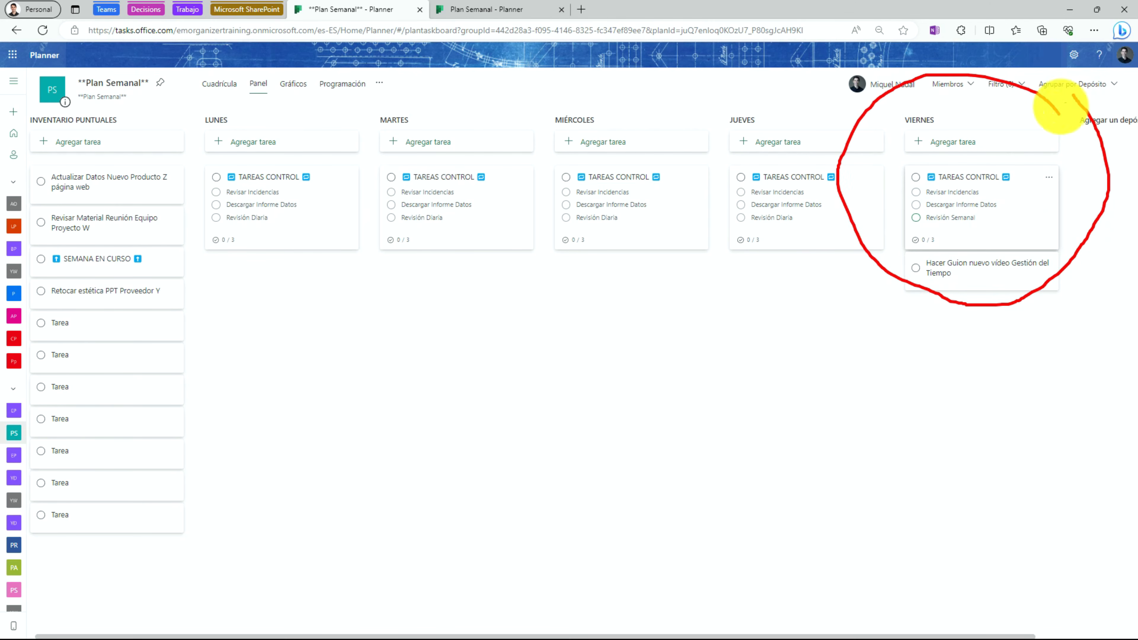
pyautogui.moveTo(945, 155); pyautogui.dragTo(268, 131)
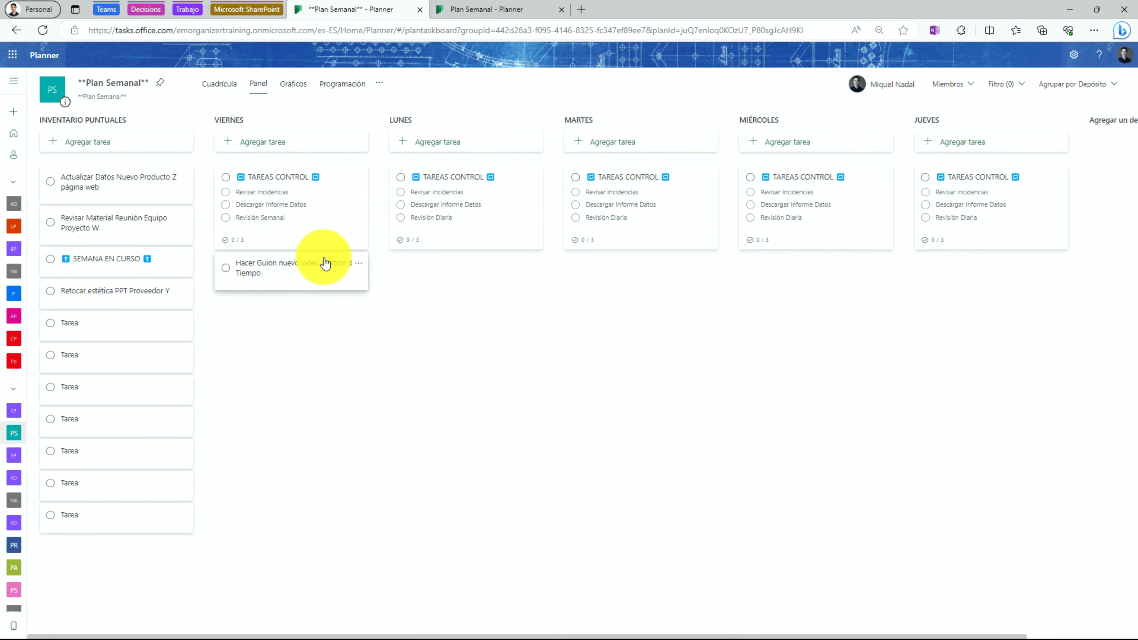
pyautogui.moveTo(256, 269); pyautogui.dragTo(116, 302)
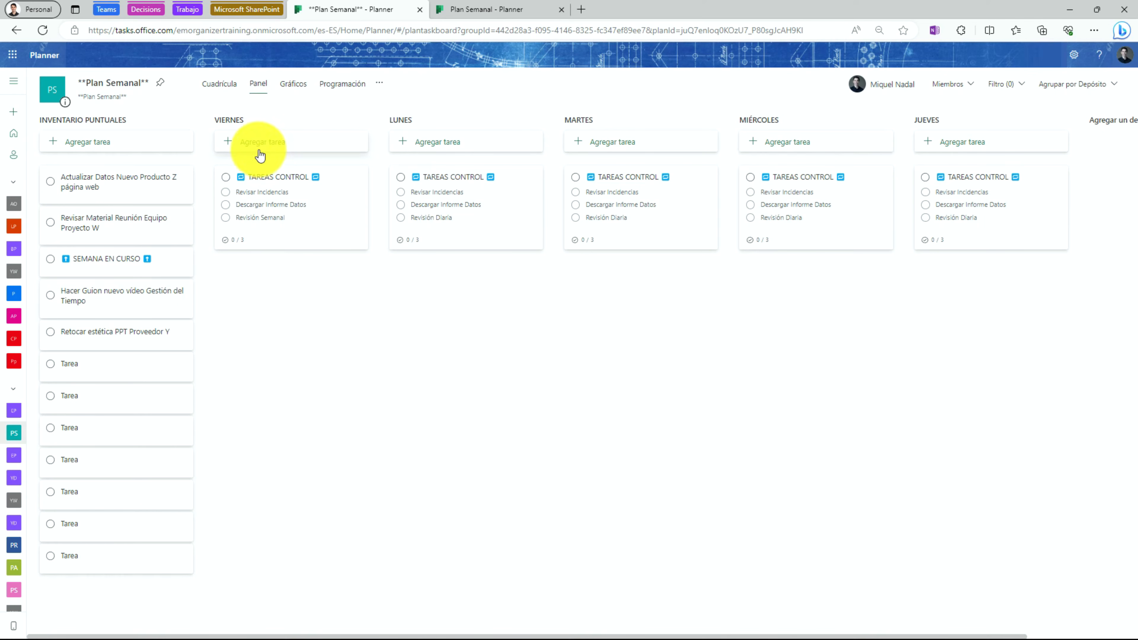
# - Return the VIERNES bucket to its place after JUEVES
pyautogui.moveTo(339, 74)
pyautogui.mouseDown()
pyautogui.moveTo(153, 108)
pyautogui.moveTo(340, 326)
pyautogui.moveTo(364, 102)
pyautogui.moveTo(333, 94)
pyautogui.mouseUp()
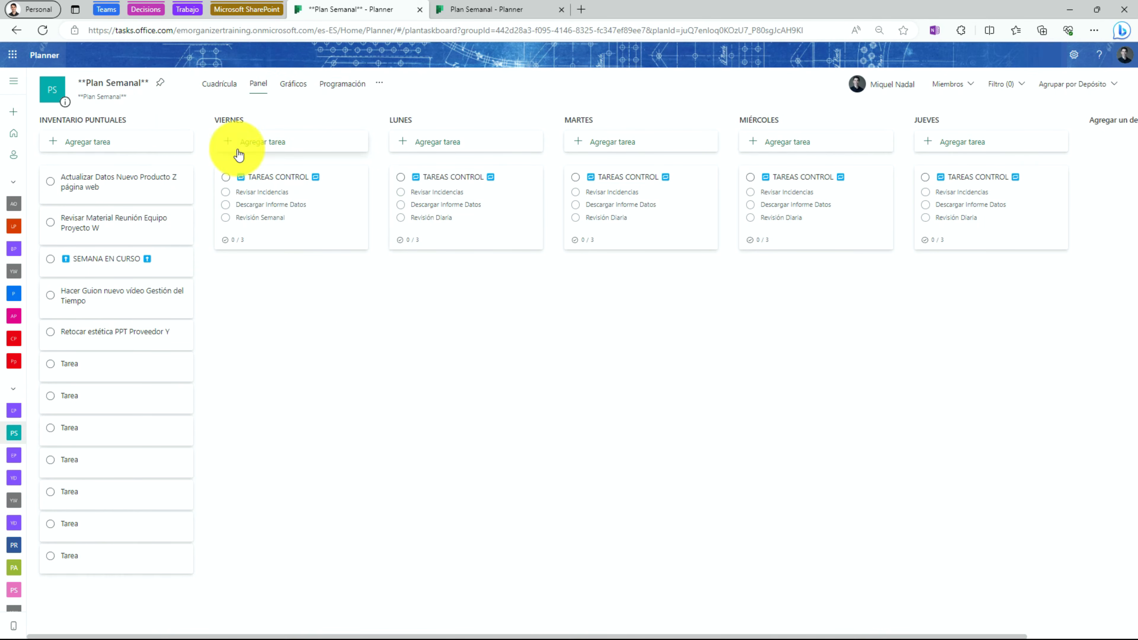
pyautogui.moveTo(256, 131); pyautogui.dragTo(919, 210)
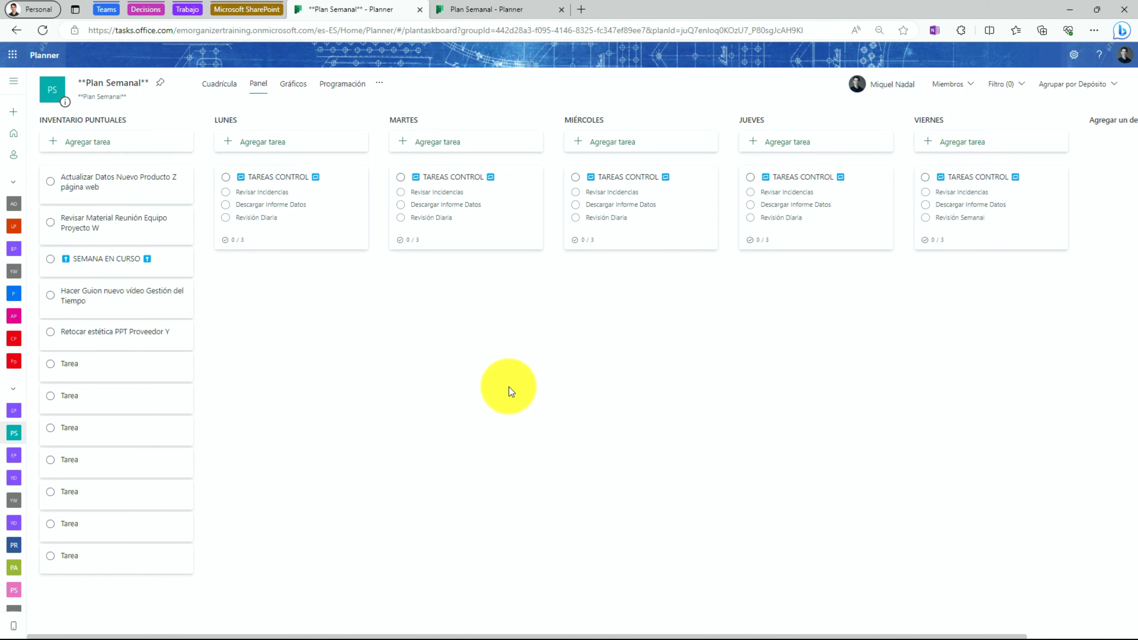
# - Move the SEMANA EN CURSO separator task to the top of the INVENTARIO PUNTUALES bucket
pyautogui.moveTo(219, 244)
pyautogui.mouseDown()
pyautogui.moveTo(7, 233)
pyautogui.moveTo(134, 334)
pyautogui.moveTo(229, 250)
pyautogui.moveTo(118, 219)
pyautogui.moveTo(9, 252)
pyautogui.moveTo(75, 309)
pyautogui.mouseUp()
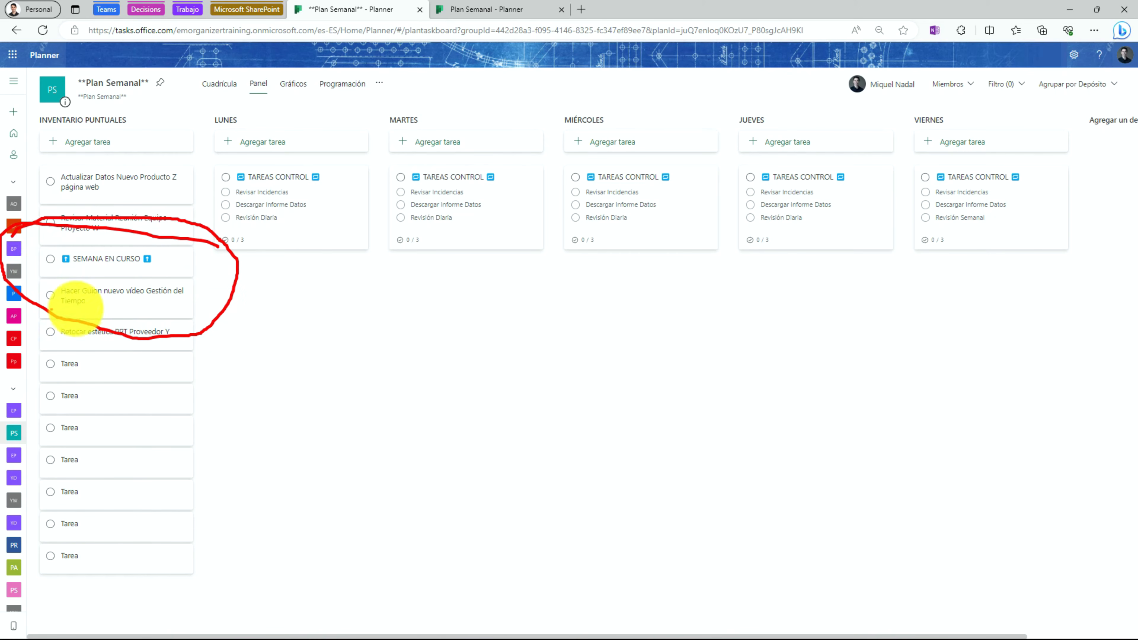
pyautogui.press('Escape')
pyautogui.moveTo(92, 269); pyautogui.dragTo(103, 181)
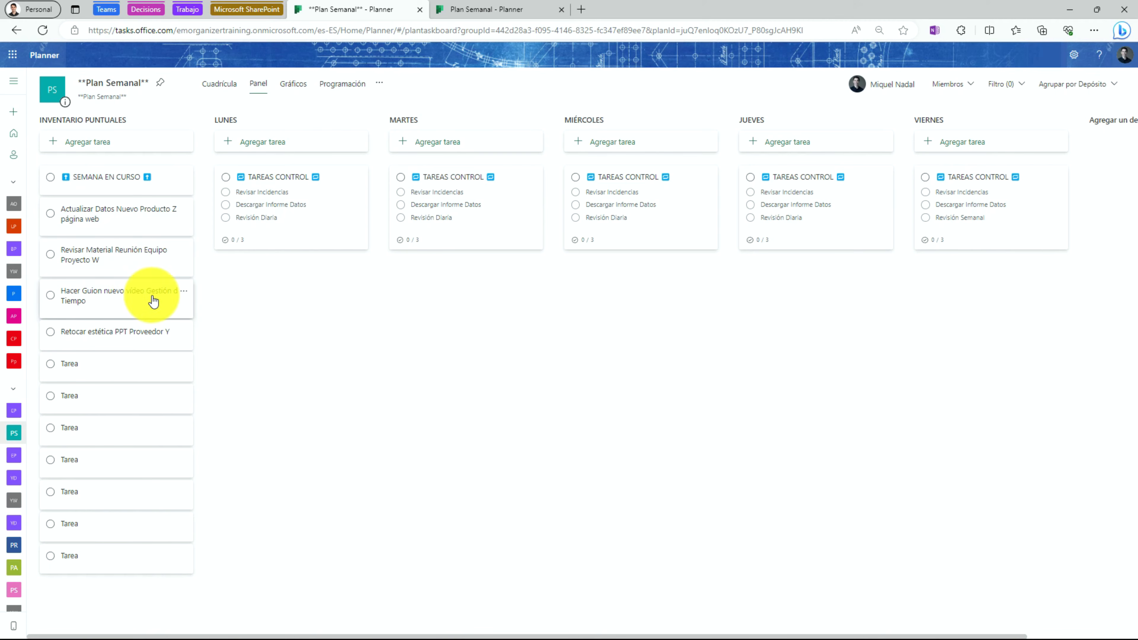
# - Open one of the placeholder tasks named Tarea in INVENTARIO PUNTUALES, examine its detail fields and close it
pyautogui.moveTo(194, 524)
pyautogui.mouseDown()
pyautogui.moveTo(77, 517)
pyautogui.moveTo(179, 524)
pyautogui.mouseUp()
pyautogui.press('Escape')
pyautogui.click(96, 533)
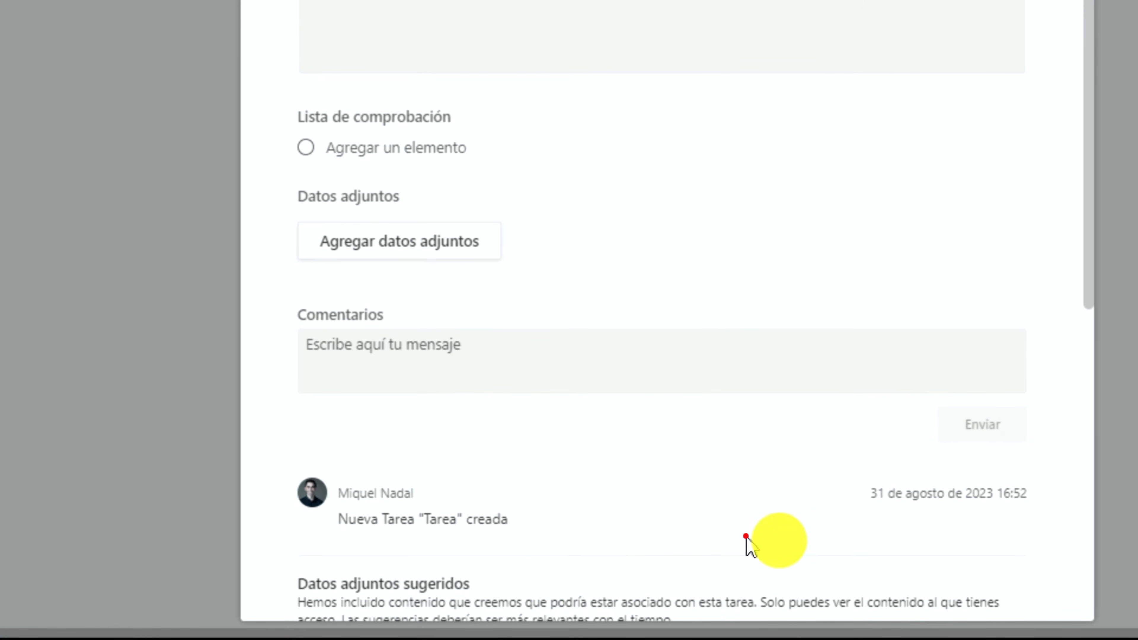
pyautogui.moveTo(1057, 542)
pyautogui.mouseDown()
pyautogui.moveTo(1070, 460)
pyautogui.moveTo(938, 386)
pyautogui.moveTo(742, 473)
pyautogui.moveTo(853, 529)
pyautogui.mouseUp()
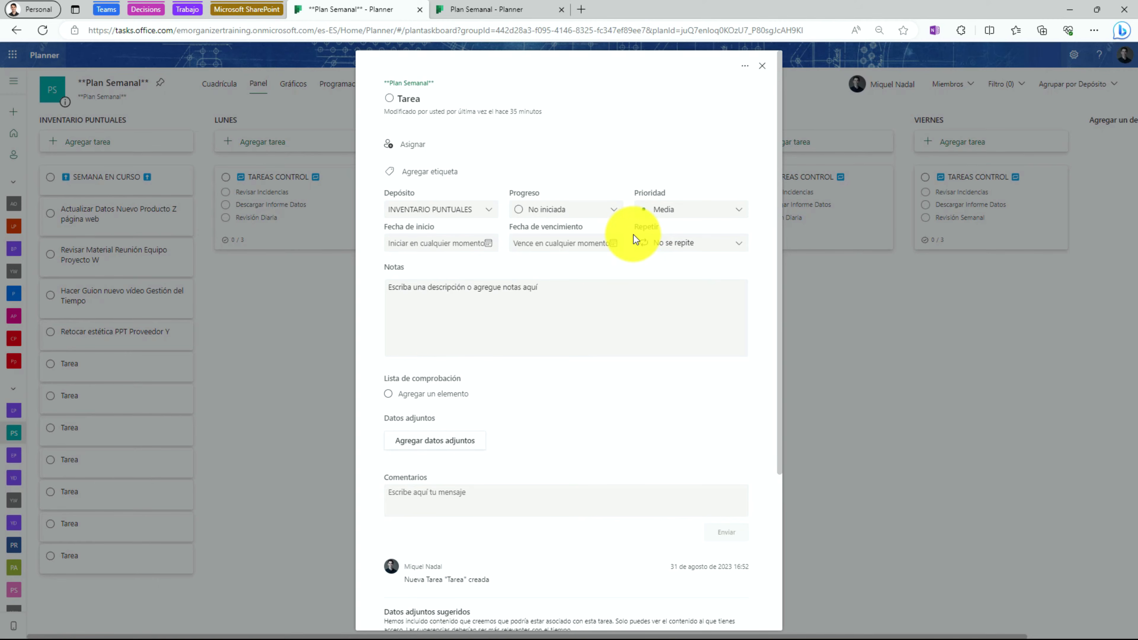
pyautogui.click(762, 67)
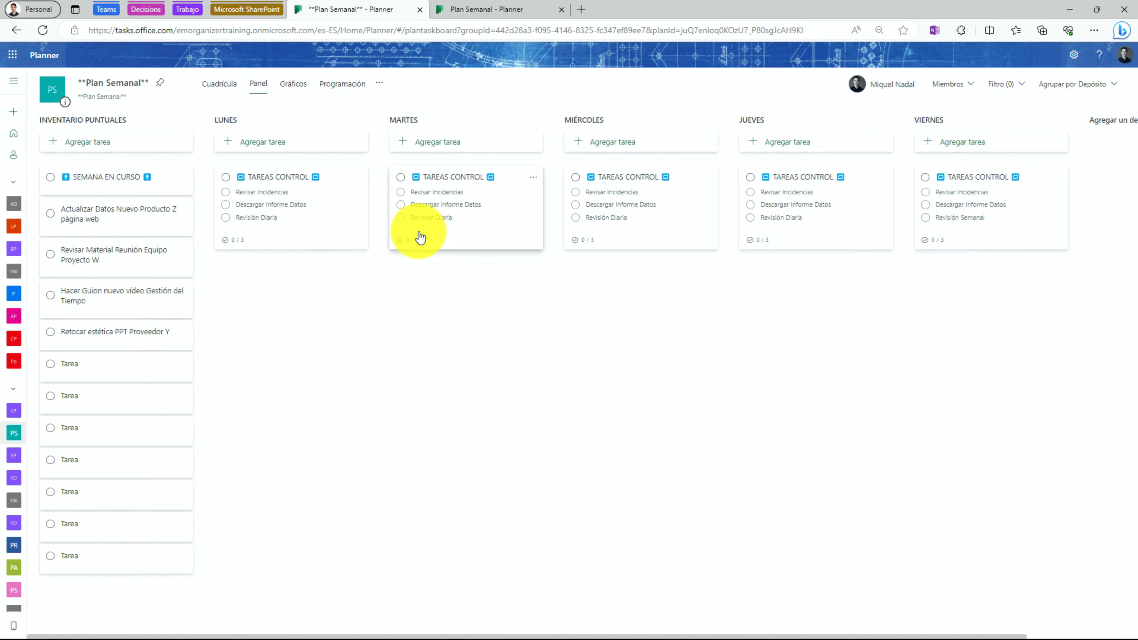
# - Reorder INVENTARIO PUNTUALES so the Producto Z, Proyecto W, Gestión del Tiempo and Proveedor Y tasks sit above SEMANA EN CURSO
pyautogui.moveTo(416, 242)
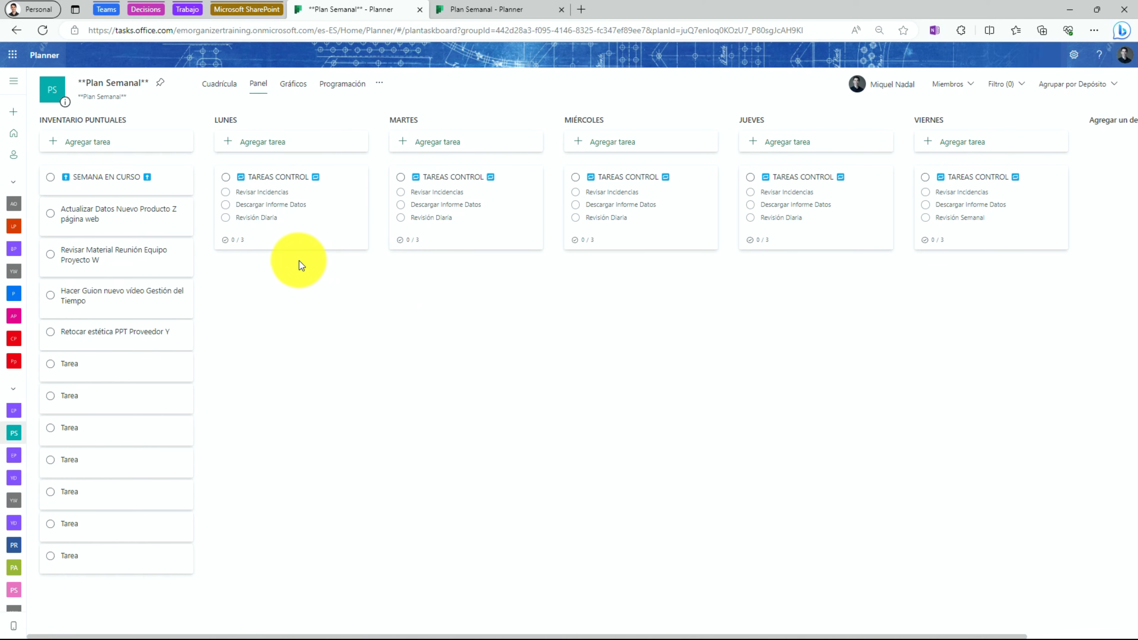
pyautogui.moveTo(212, 202)
pyautogui.mouseDown()
pyautogui.moveTo(27, 283)
pyautogui.moveTo(46, 522)
pyautogui.moveTo(249, 443)
pyautogui.moveTo(172, 153)
pyautogui.mouseUp()
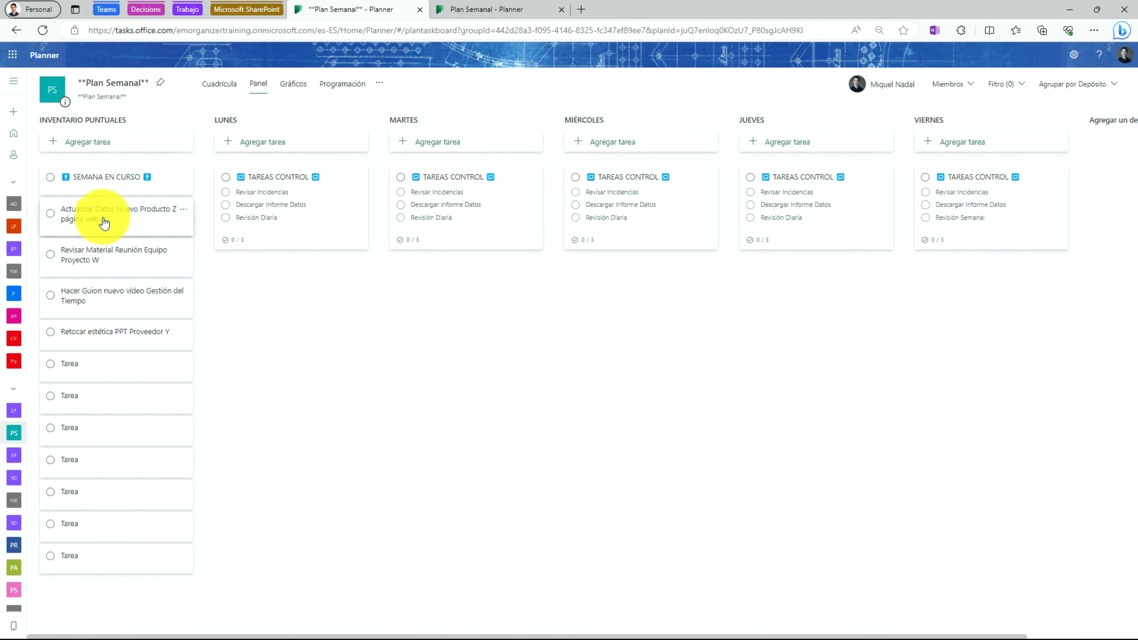
pyautogui.moveTo(88, 238)
pyautogui.mouseDown()
pyautogui.moveTo(75, 218)
pyautogui.moveTo(108, 181)
pyautogui.moveTo(100, 224)
pyautogui.mouseUp()
pyautogui.moveTo(96, 291)
pyautogui.mouseDown()
pyautogui.moveTo(108, 294)
pyautogui.moveTo(94, 273)
pyautogui.mouseUp()
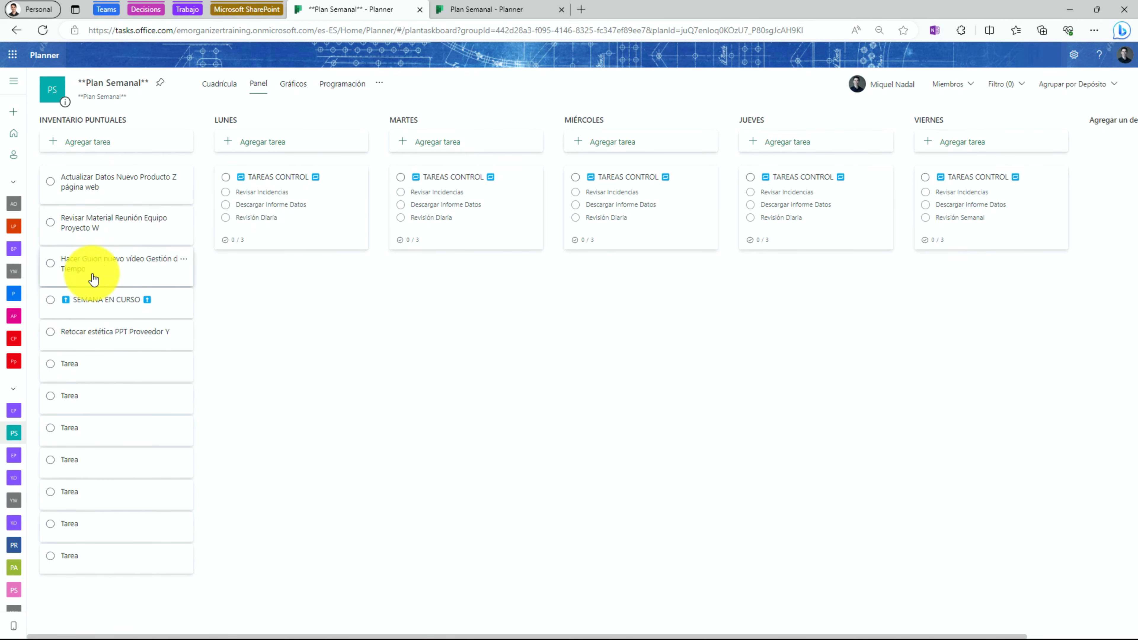
pyautogui.moveTo(97, 330); pyautogui.dragTo(107, 307)
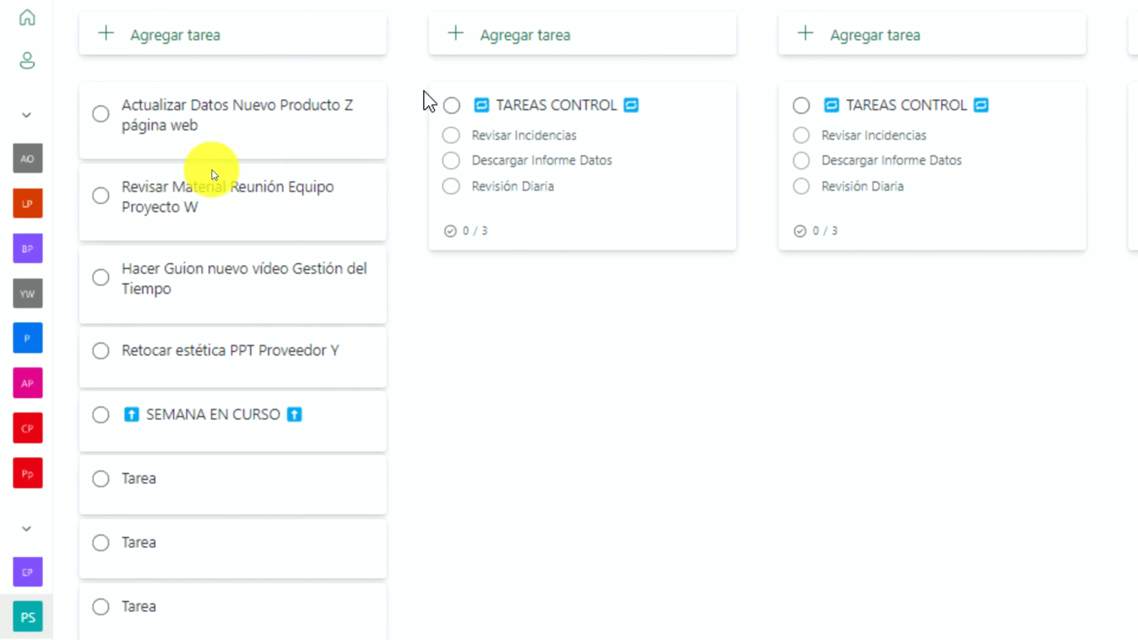
pyautogui.moveTo(403, 74)
pyautogui.mouseDown()
pyautogui.moveTo(385, 56)
pyautogui.moveTo(179, 60)
pyautogui.moveTo(40, 134)
pyautogui.moveTo(36, 352)
pyautogui.moveTo(103, 415)
pyautogui.moveTo(269, 465)
pyautogui.moveTo(361, 401)
pyautogui.moveTo(389, 326)
pyautogui.moveTo(403, 83)
pyautogui.mouseUp()
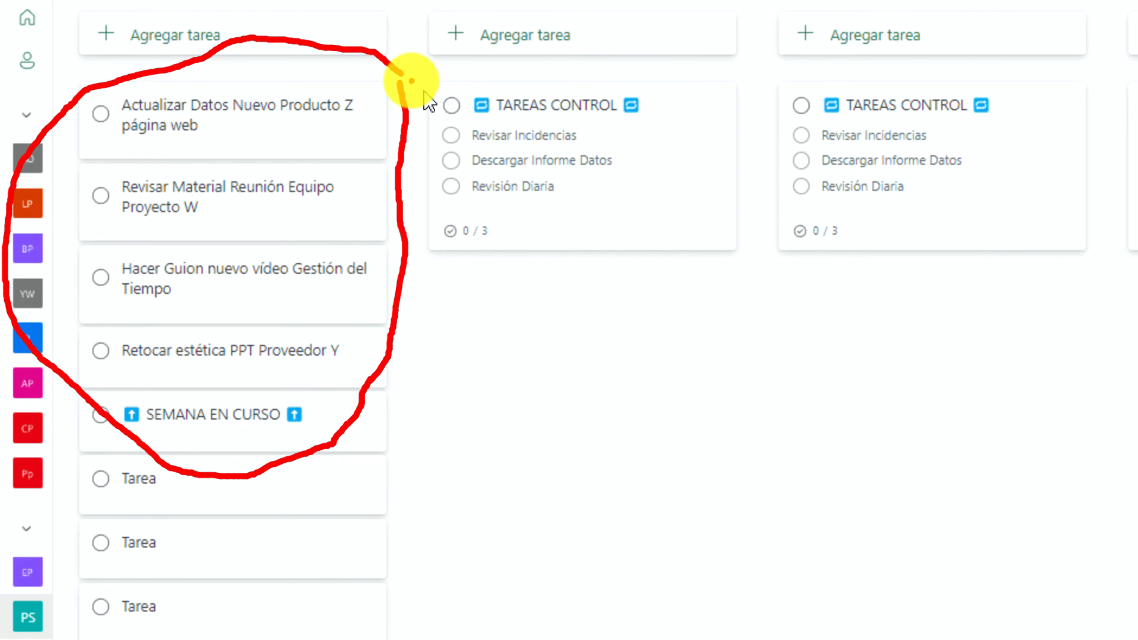
pyautogui.press('Escape')
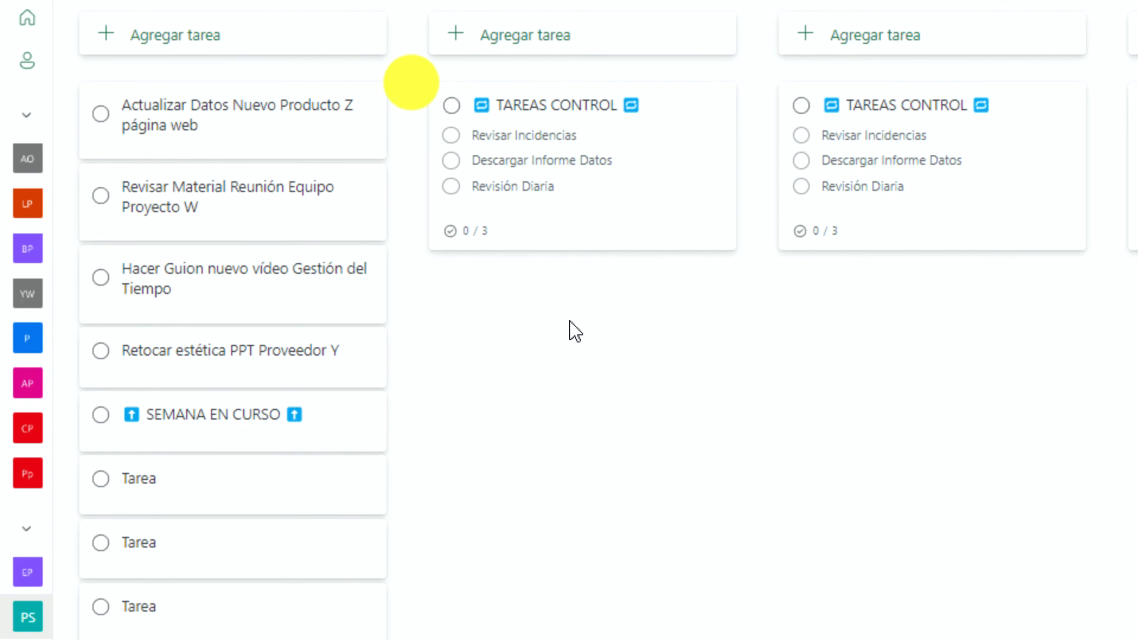
# - Move the Proyecto W, Producto Z and Gestión del Tiempo tasks from INVENTARIO PUNTUALES to the LUNES bucket, below TAREAS CONTROL
pyautogui.hotkey('ctrl', '4')
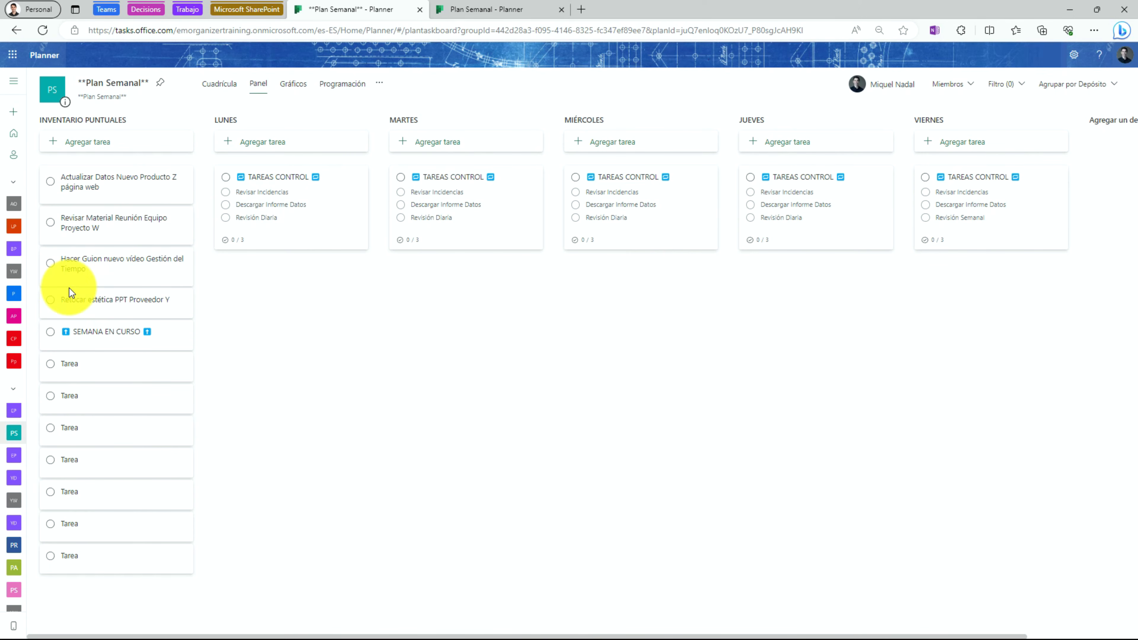
pyautogui.moveTo(74, 197); pyautogui.dragTo(251, 289)
pyautogui.moveTo(119, 198); pyautogui.dragTo(287, 294)
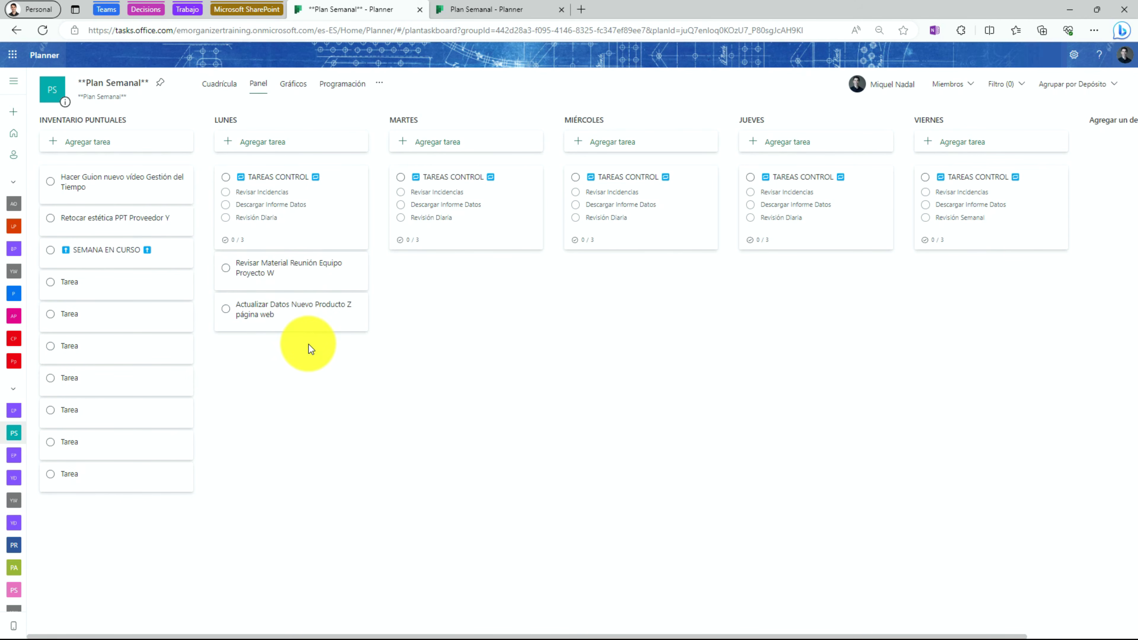
pyautogui.moveTo(118, 185); pyautogui.dragTo(300, 372)
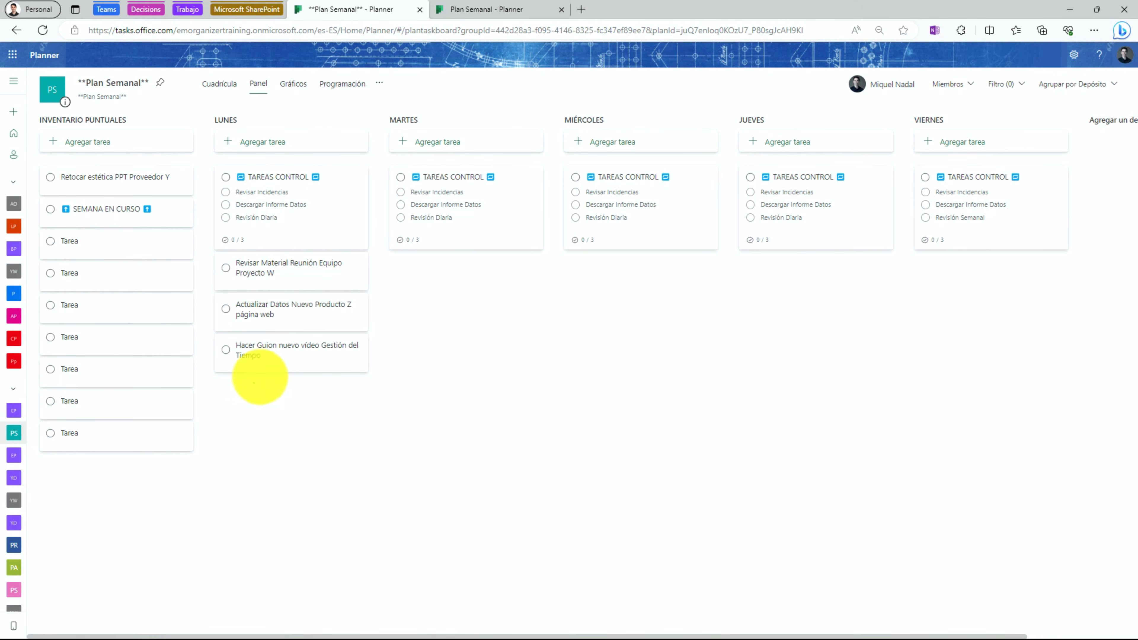
# - Complete the Revisar Incidencias, Descargar Informe Datos and Revisión Diaria checklist items of the TAREAS CONTROL task in LUNES
pyautogui.moveTo(364, 157)
pyautogui.mouseDown()
pyautogui.moveTo(242, 115)
pyautogui.moveTo(387, 330)
pyautogui.mouseUp()
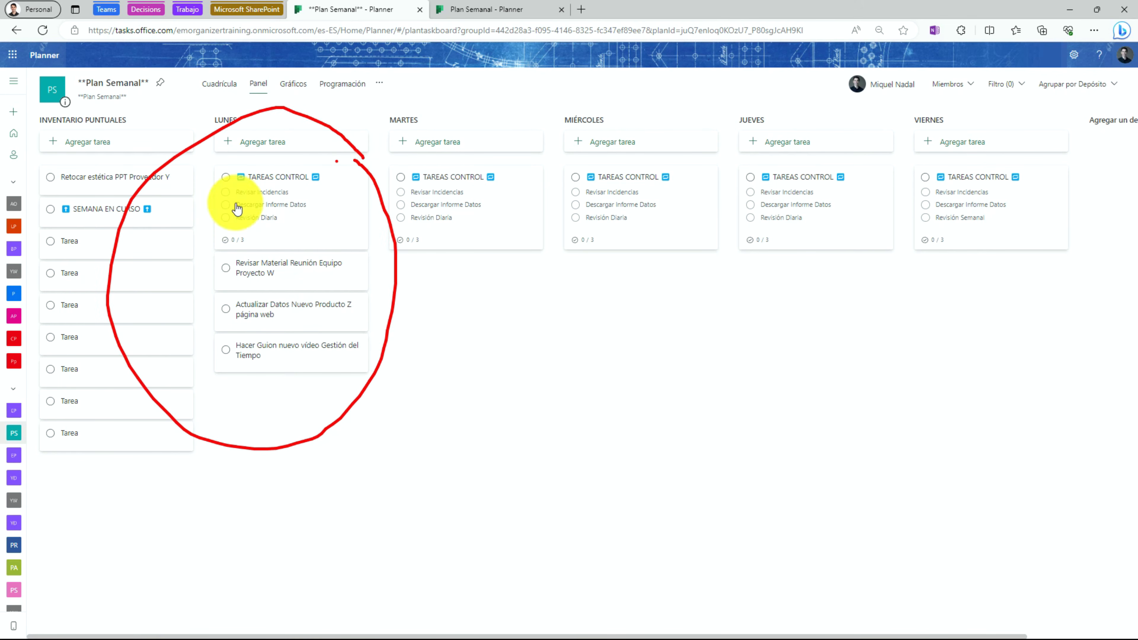
pyautogui.click(225, 192)
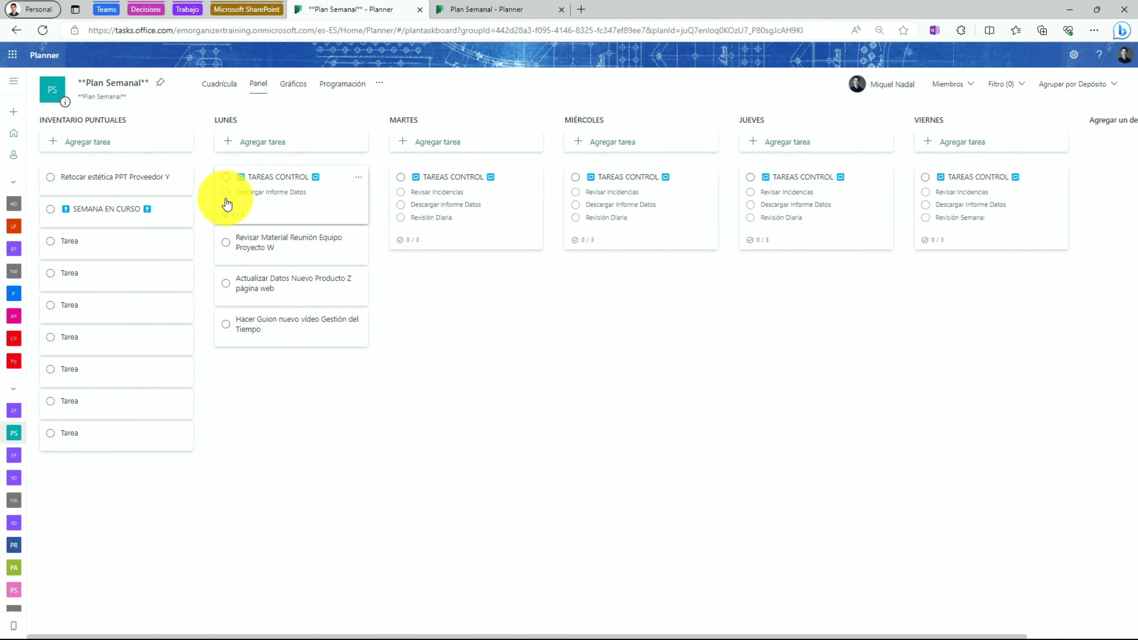
pyautogui.click(225, 204)
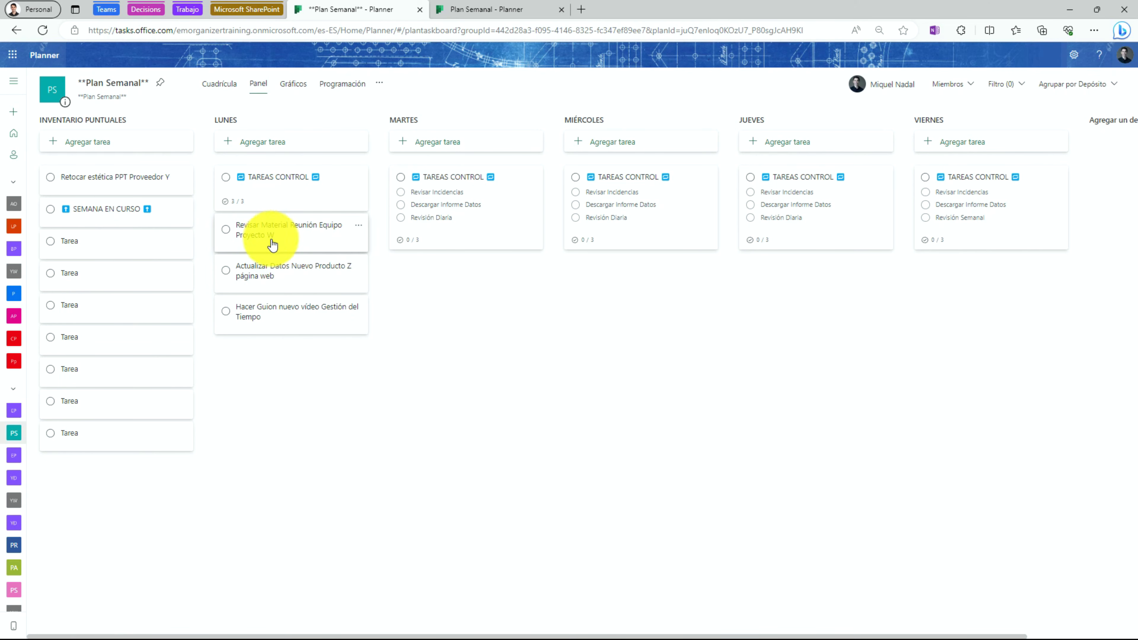
# - Move Proyecto W and Proveedor Y to MARTES, and return Producto Z to the top of INVENTARIO PUNTUALES and Gestión del Tiempo below SEMANA EN CURSO
pyautogui.moveTo(272, 238); pyautogui.dragTo(436, 280)
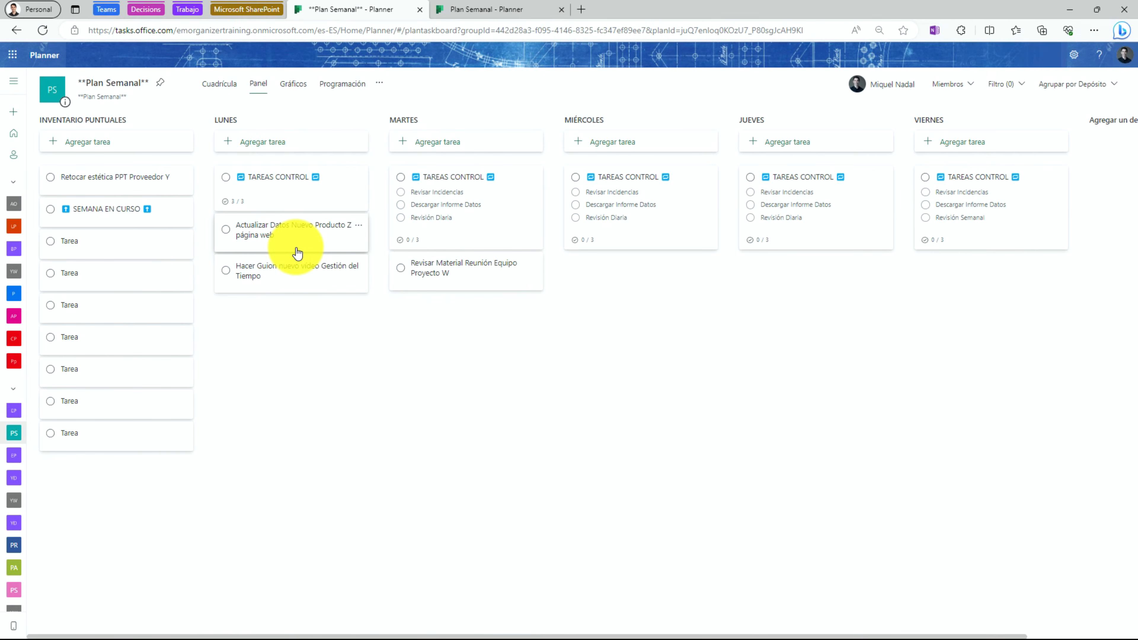
pyautogui.moveTo(297, 252); pyautogui.dragTo(148, 200)
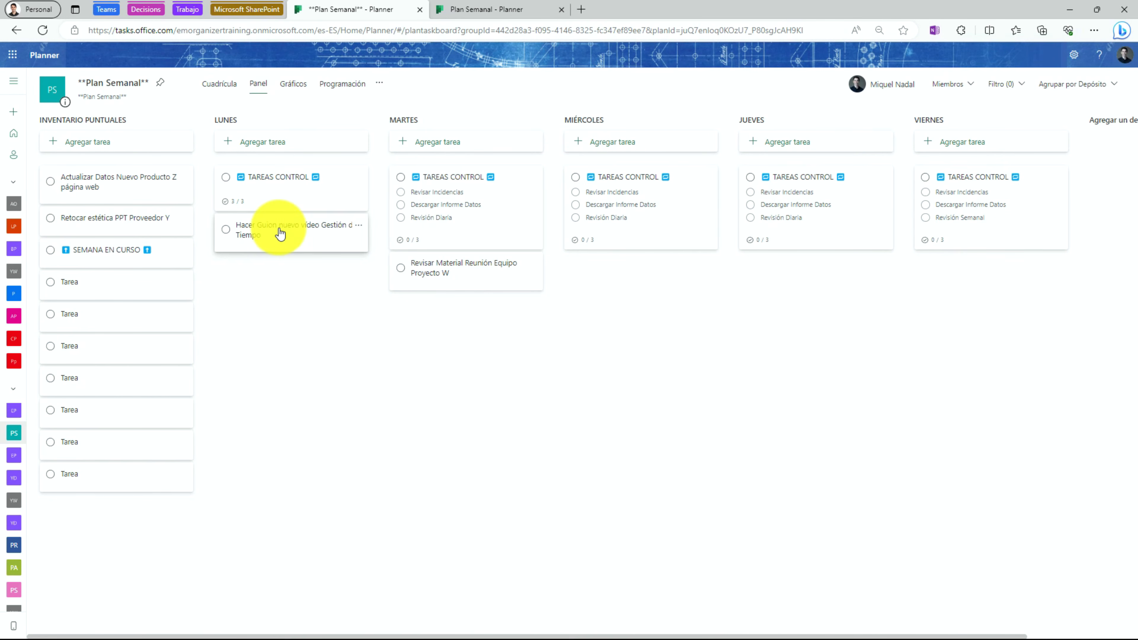
pyautogui.moveTo(281, 233); pyautogui.dragTo(123, 294)
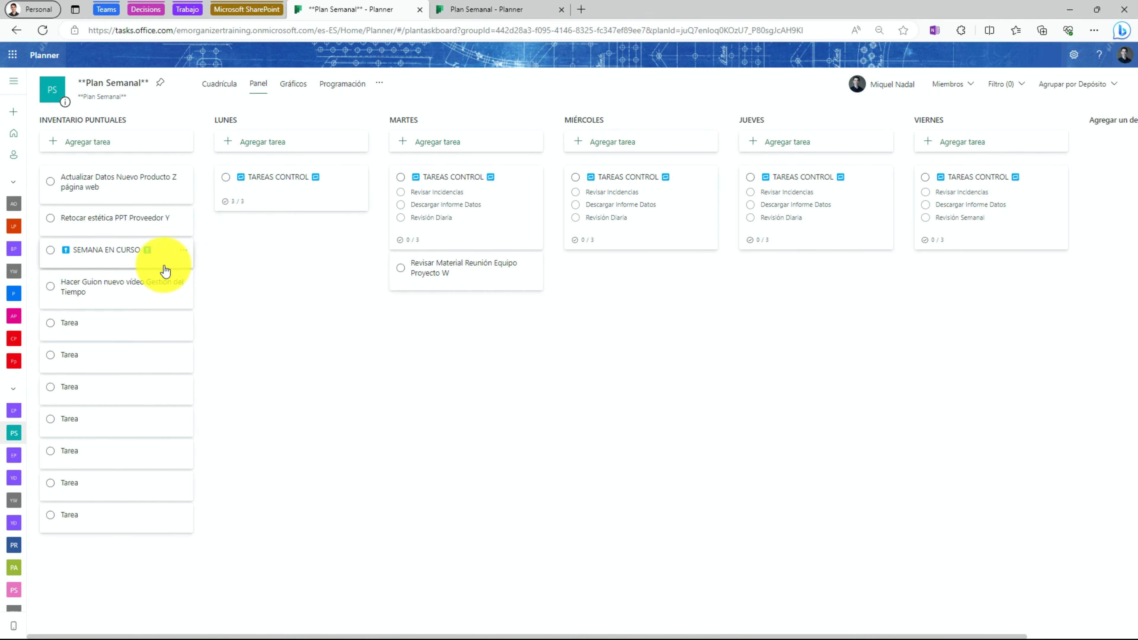
pyautogui.moveTo(214, 222)
pyautogui.mouseDown()
pyautogui.moveTo(140, 204)
pyautogui.moveTo(45, 204)
pyautogui.moveTo(139, 256)
pyautogui.moveTo(140, 192)
pyautogui.moveTo(153, 236)
pyautogui.moveTo(312, 307)
pyautogui.moveTo(421, 332)
pyautogui.moveTo(444, 327)
pyautogui.mouseUp()
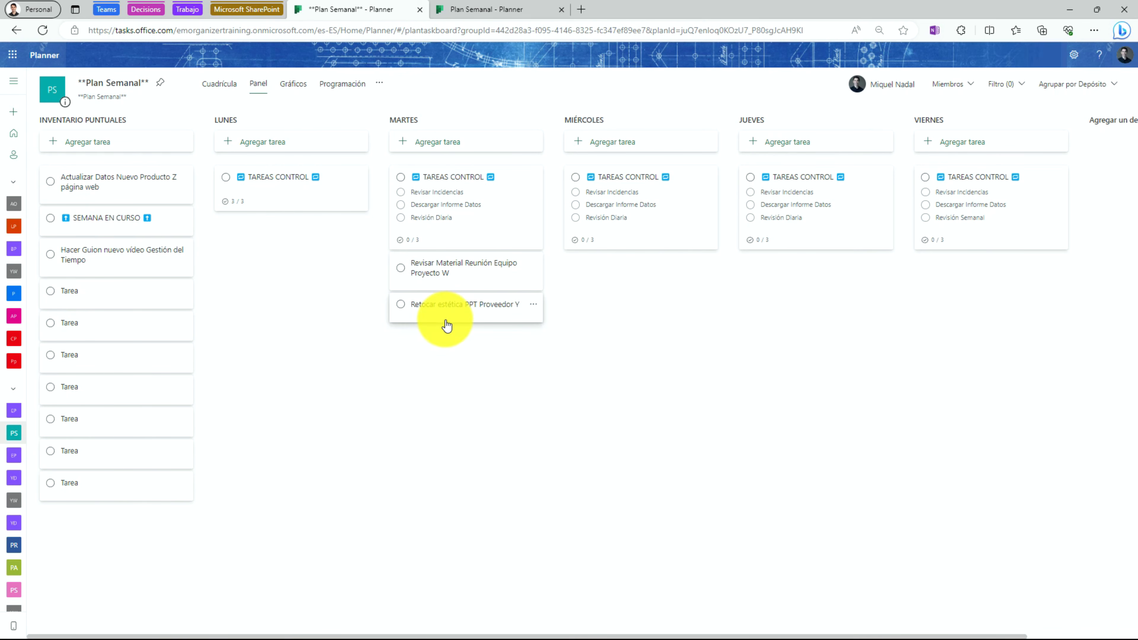